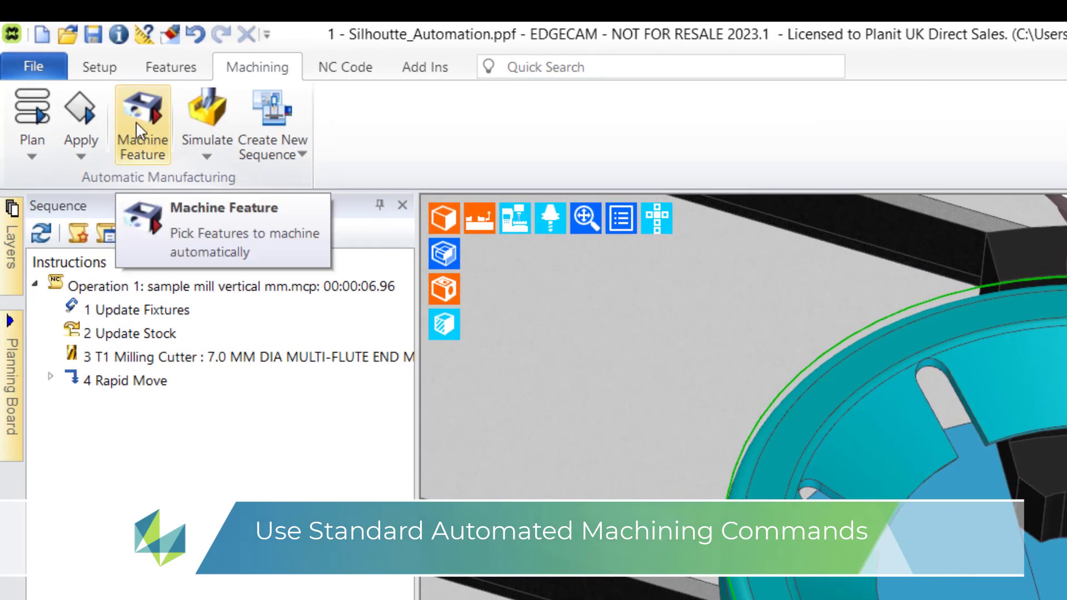
click(135, 121)
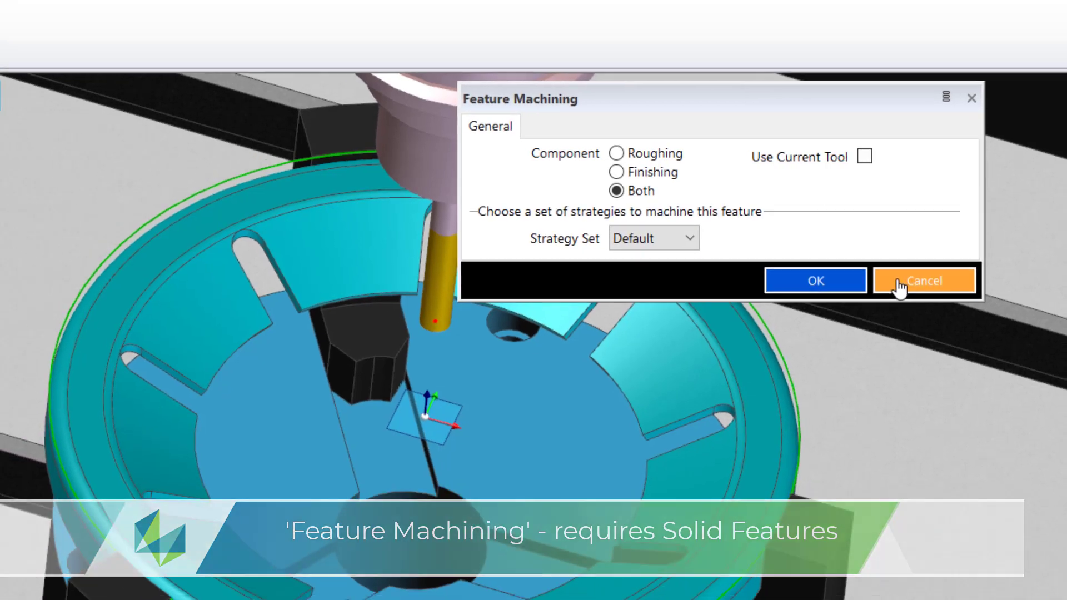
click(892, 286)
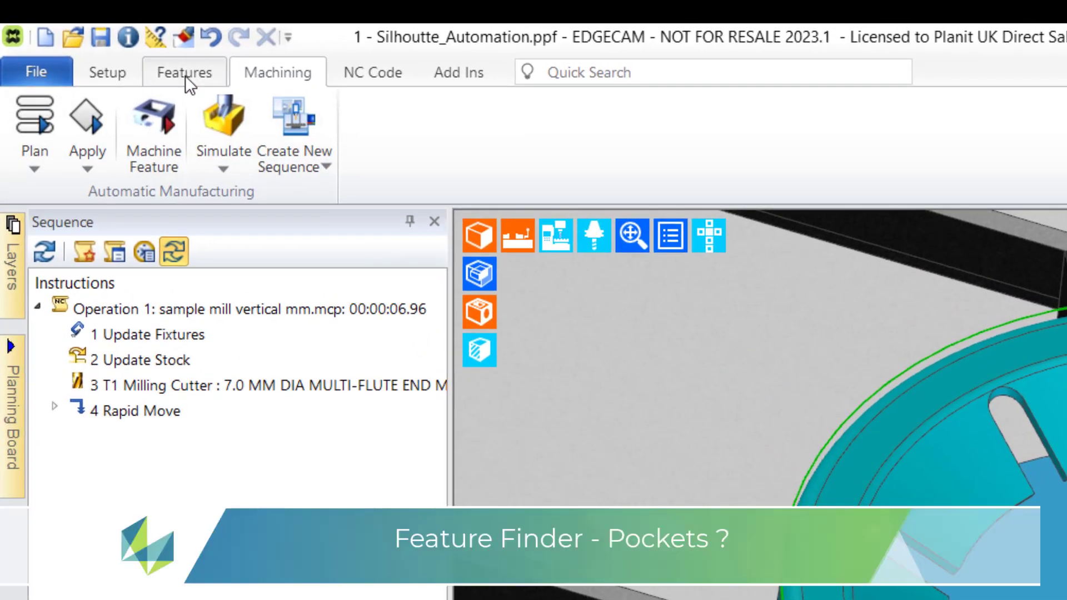
Run Feature Finder on the part with 2D Pockets enabled, checking the Mill Options and accepting them as they are
click(185, 75)
click(56, 155)
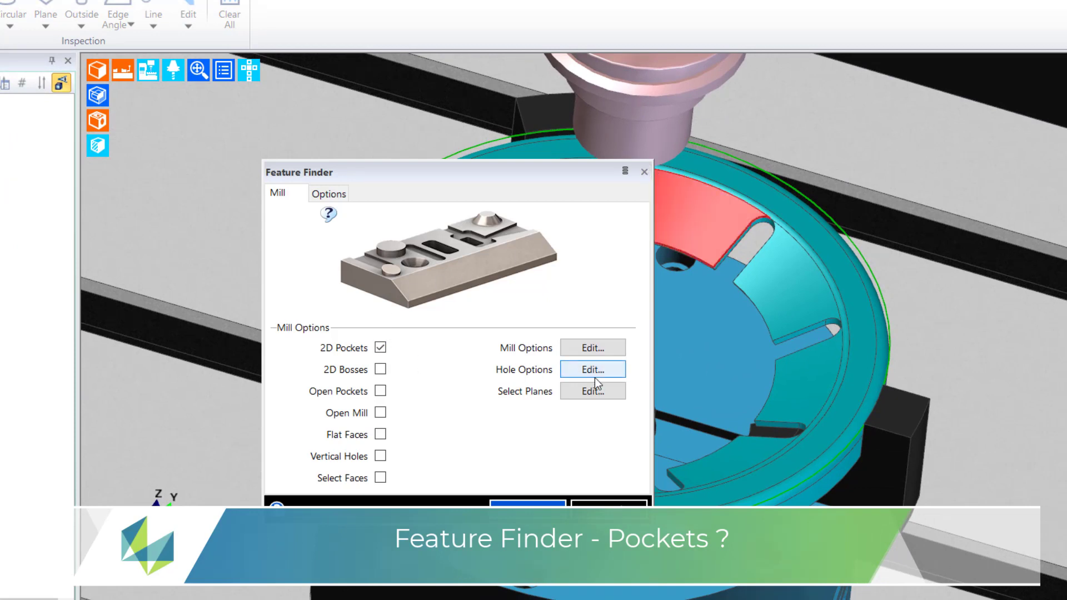
click(591, 348)
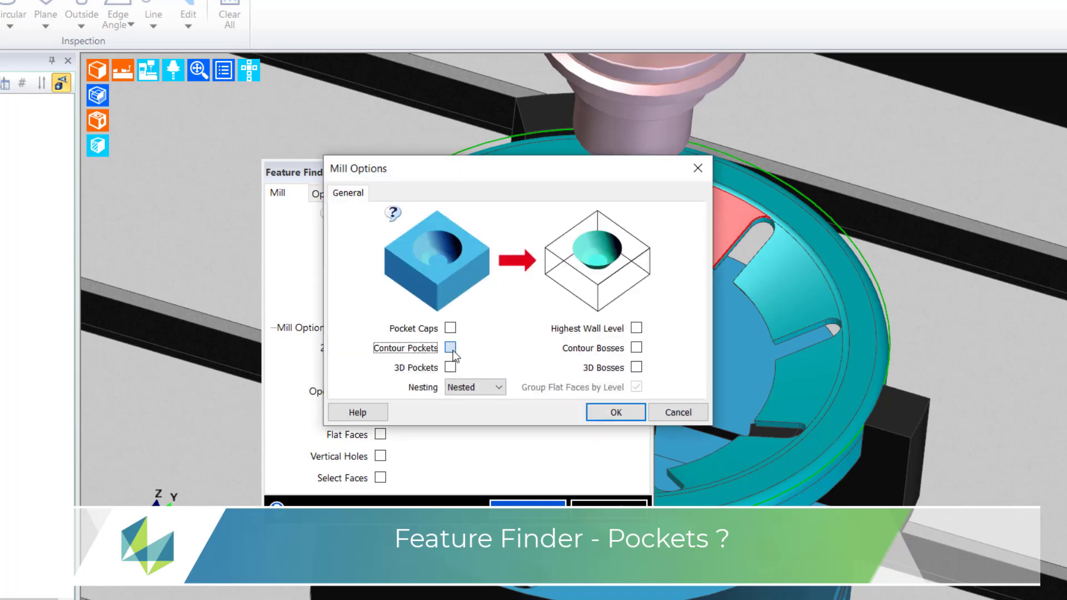
click(617, 413)
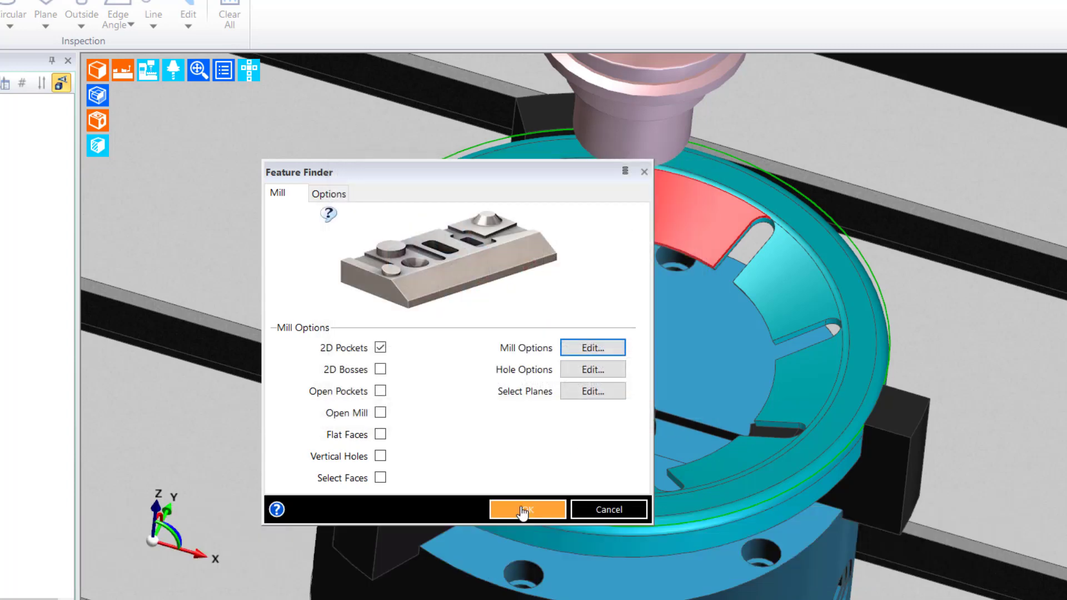
click(527, 510)
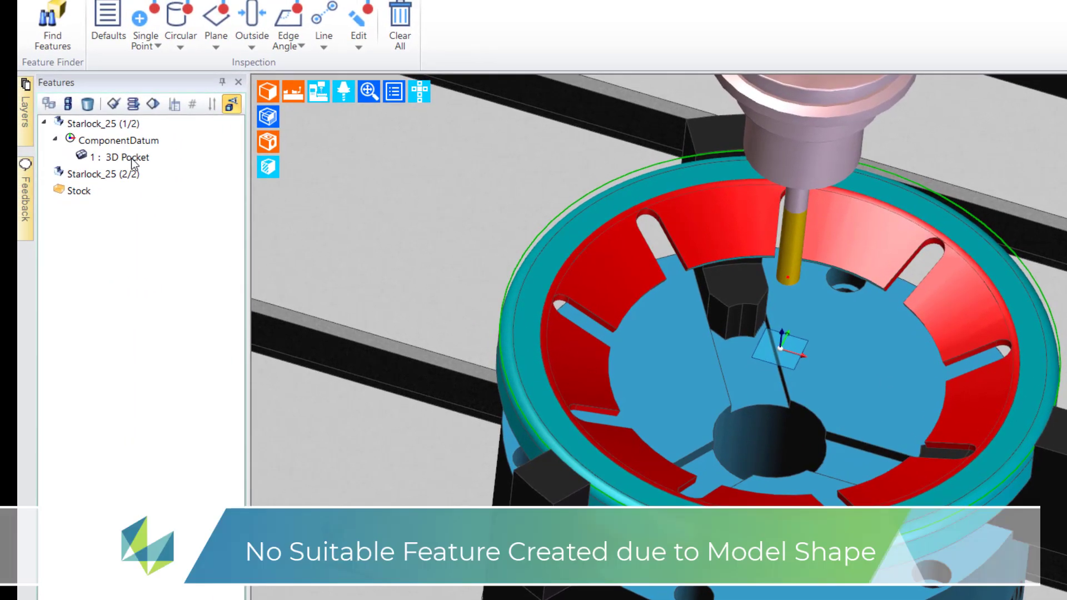
Inspect the found 3D Pocket feature by showing only the 3 d pocket layer
double_click(129, 158)
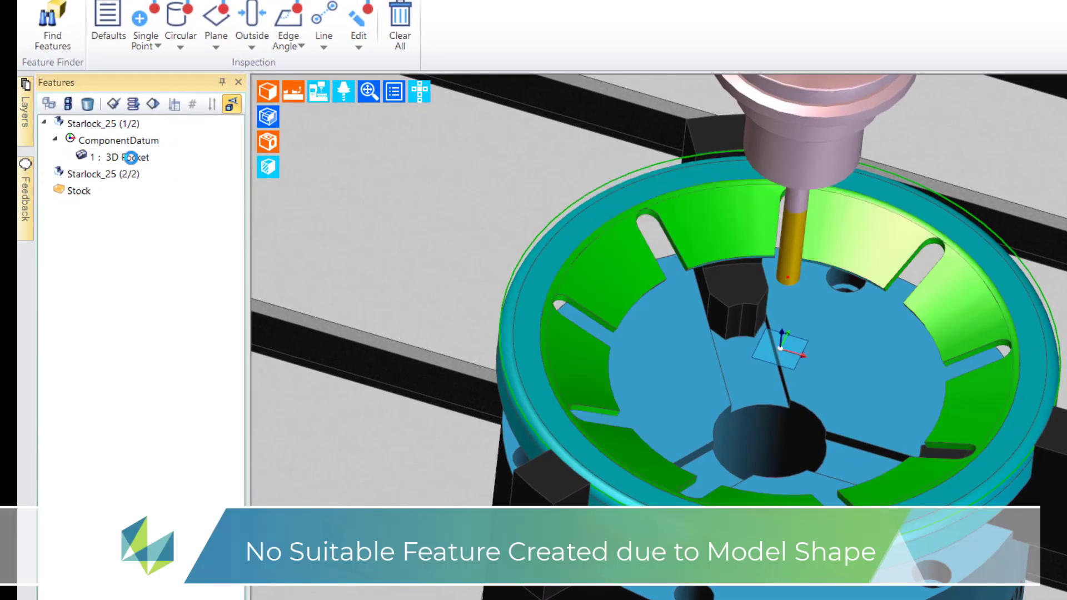
click(779, 290)
click(24, 119)
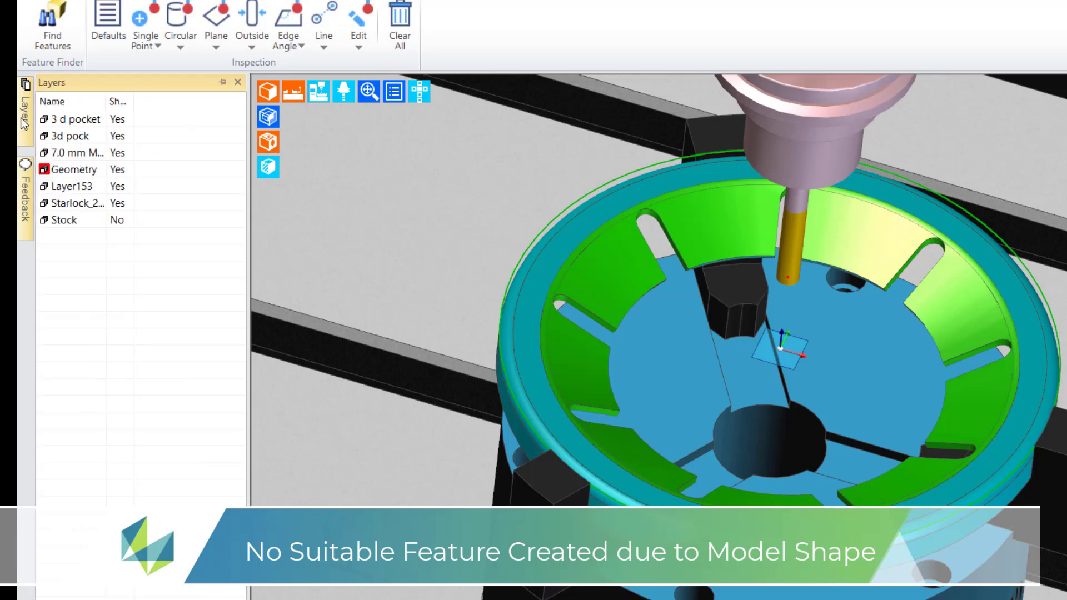
click(78, 123)
right_click(78, 123)
click(125, 224)
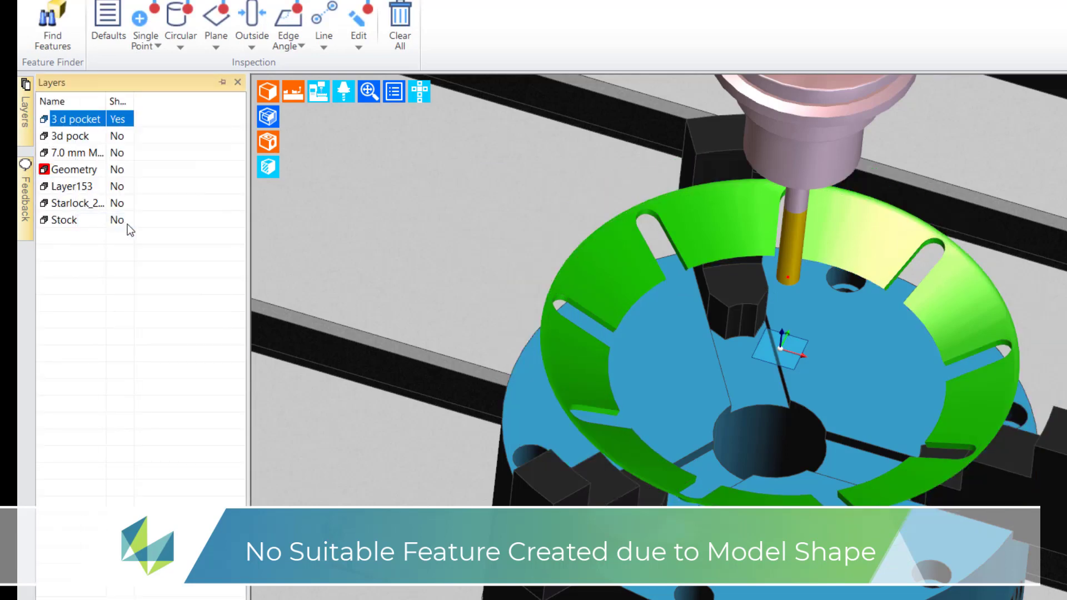
mouse_move(409, 231)
middle_down()
mouse_move(453, 246)
mouse_move(399, 227)
mouse_move(412, 233)
middle_up()
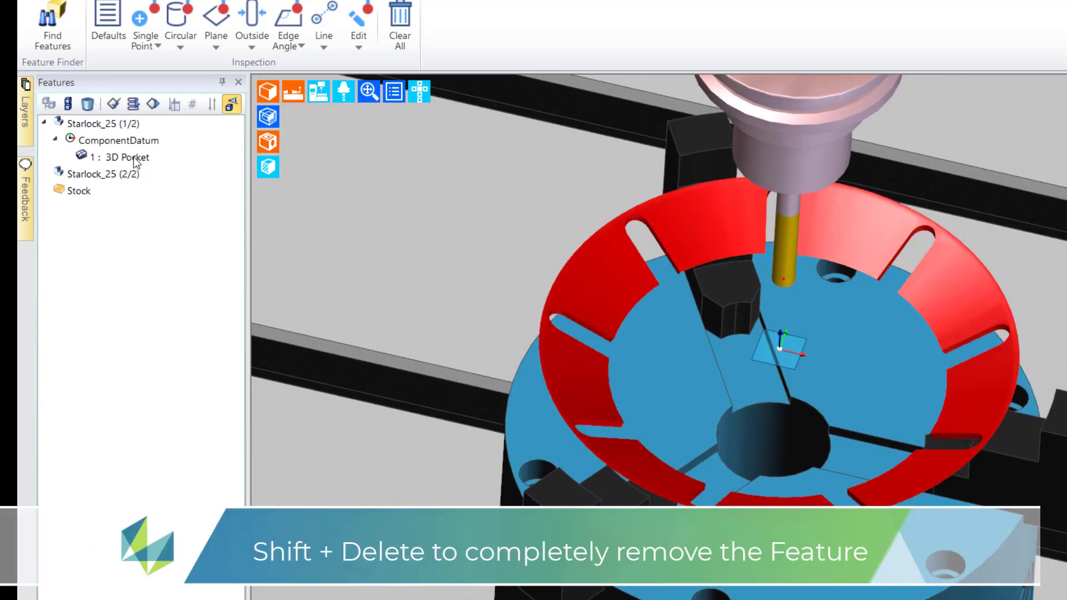
Completely remove the 3D Pocket feature from the component
click(116, 159)
key(shift+Delete)
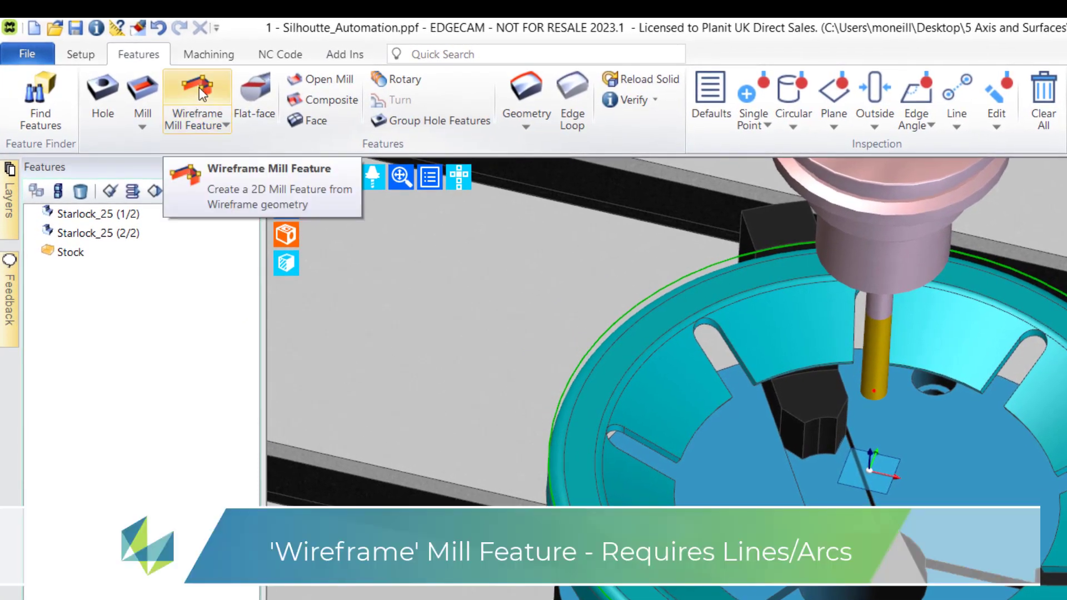
click(199, 88)
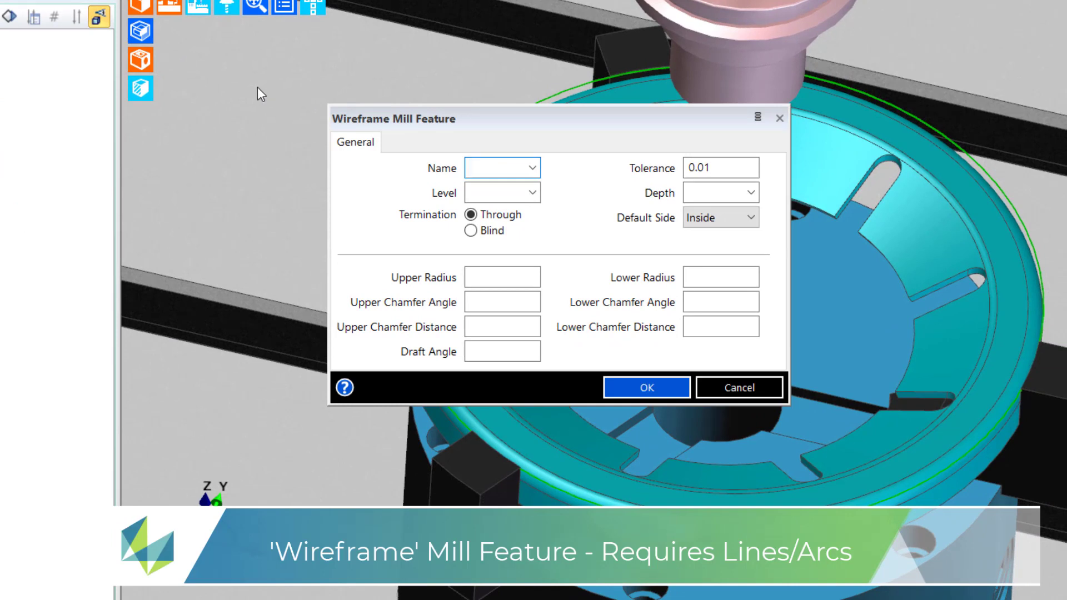
click(726, 392)
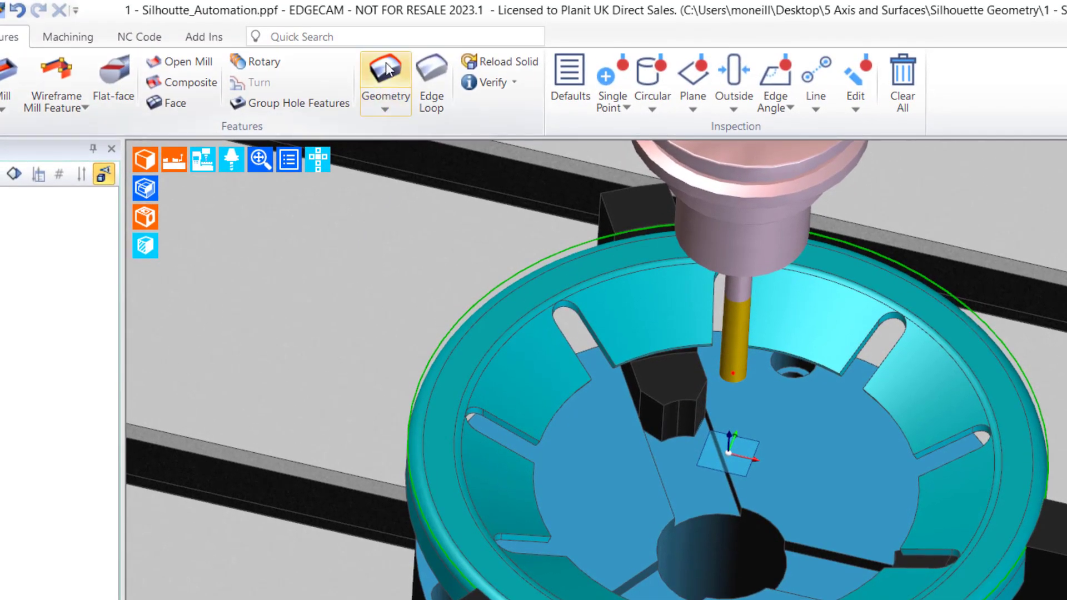
Create geometry from the solid body using the Body/Faces Silhouette option
click(386, 107)
click(369, 153)
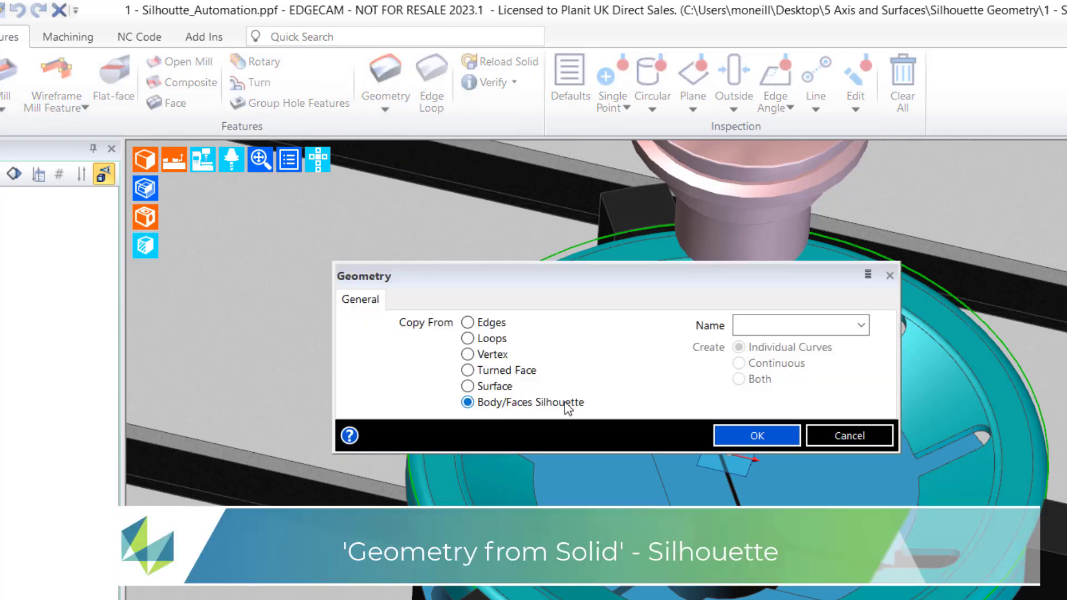
click(732, 442)
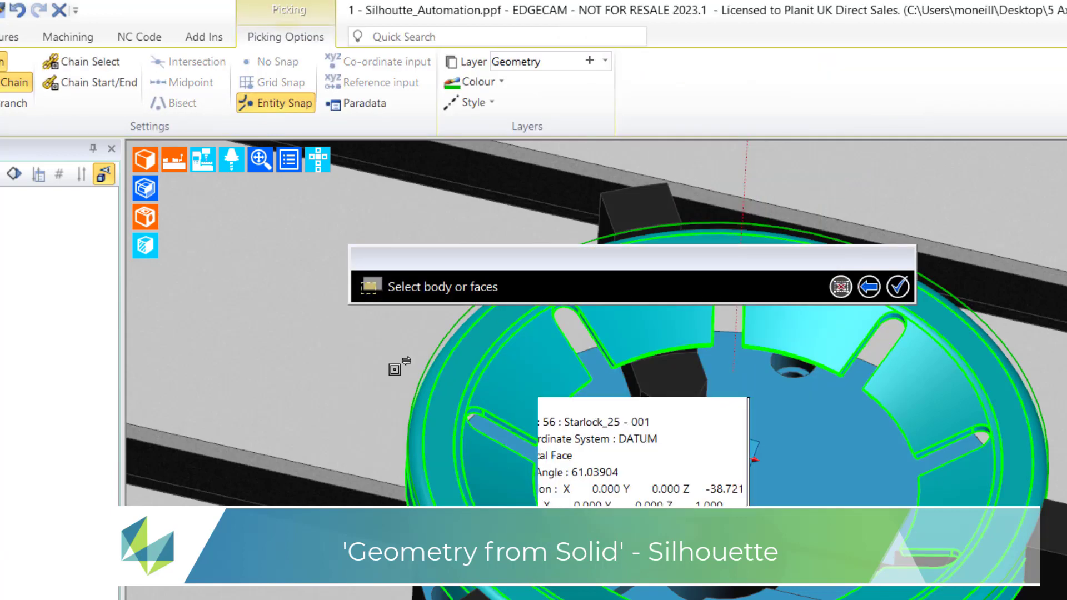
right_click(295, 373)
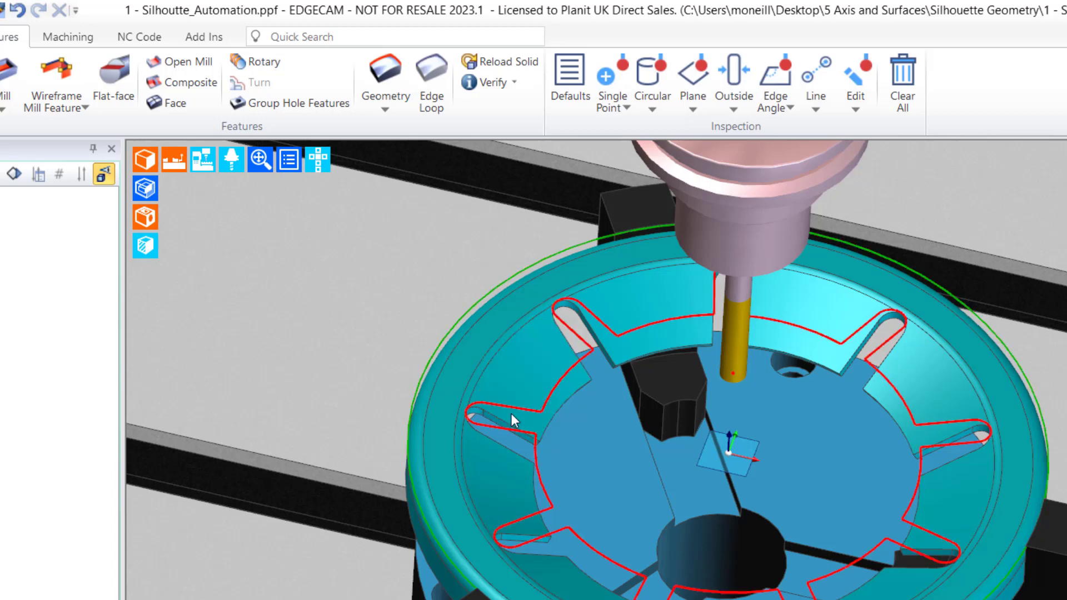
mouse_move(513, 427)
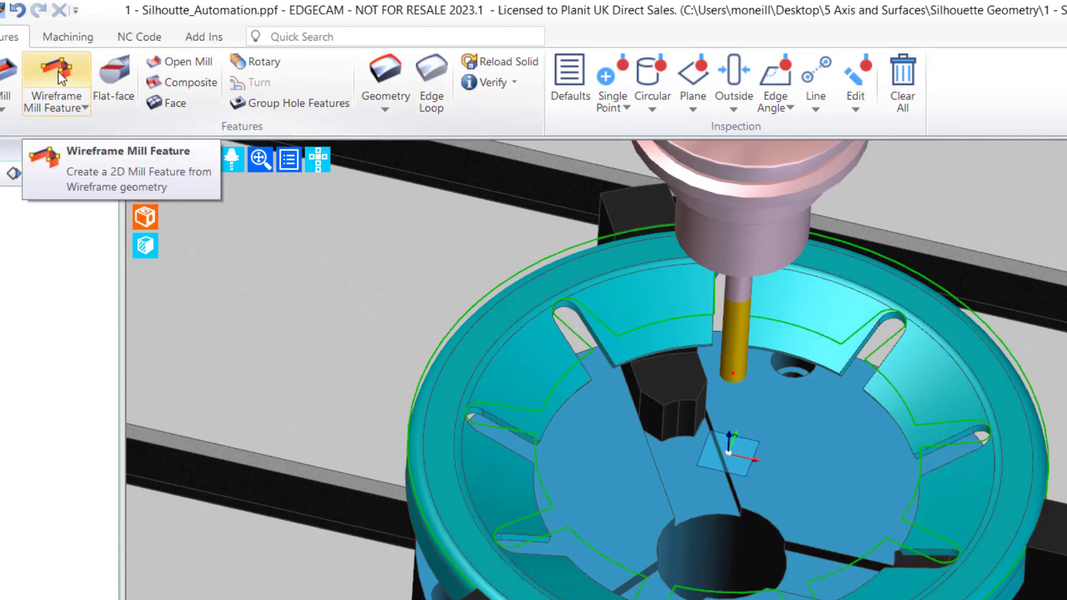
Create a through Wireframe Mill Feature from the continuous silhouette profile, with level 1, depth -12 and default side Inside
click(58, 71)
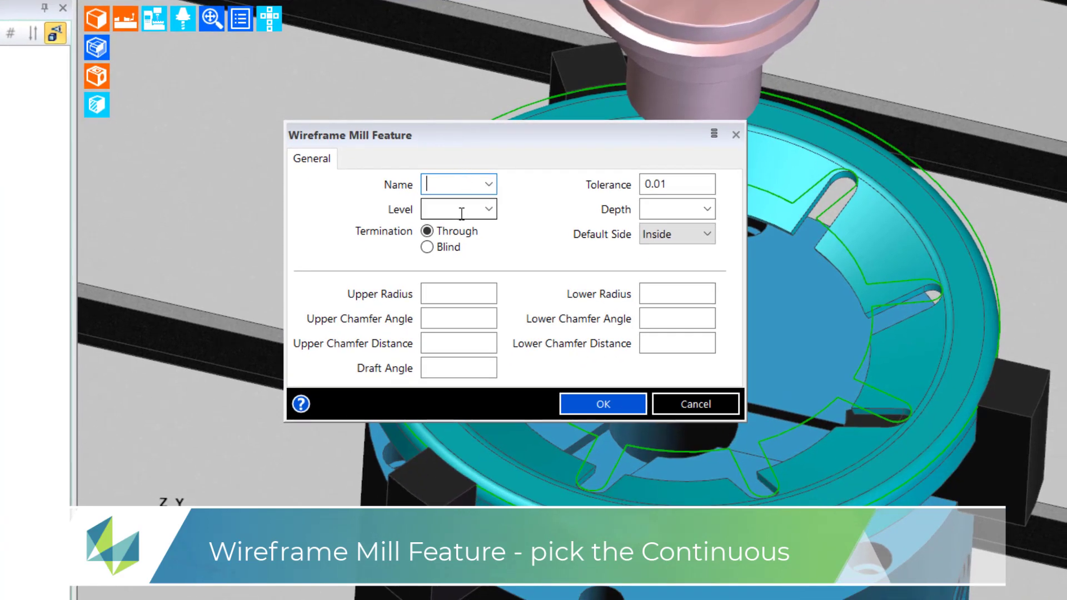
click(462, 212)
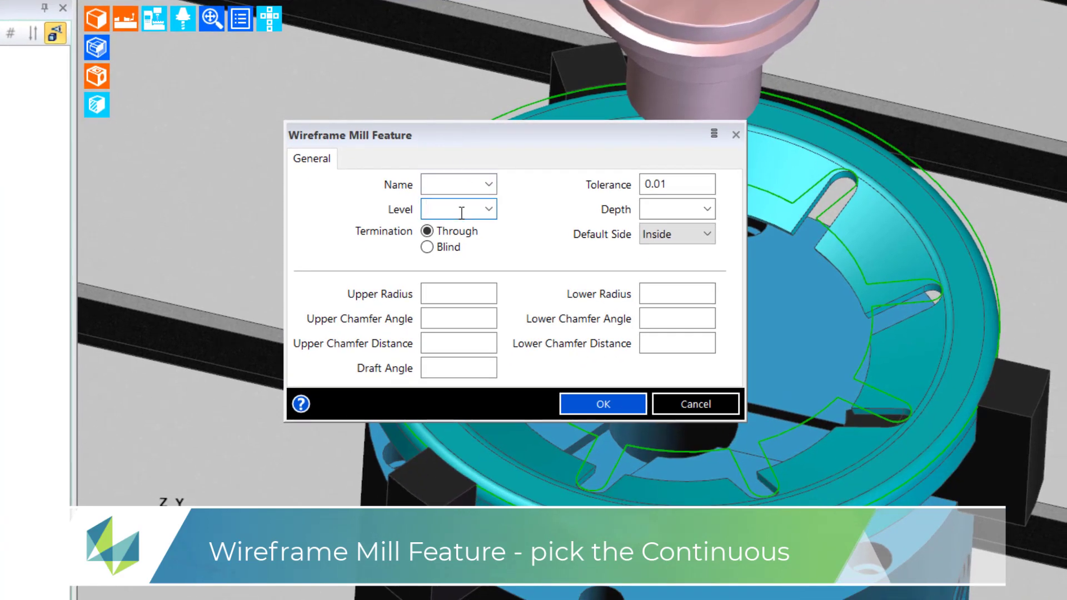
text(1)
click(661, 203)
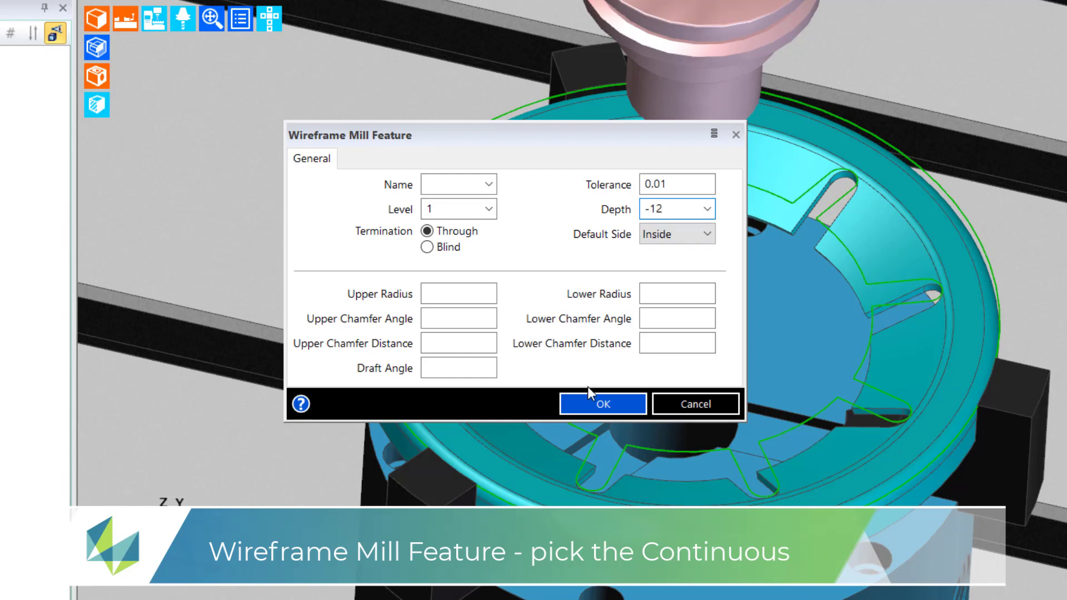
click(591, 404)
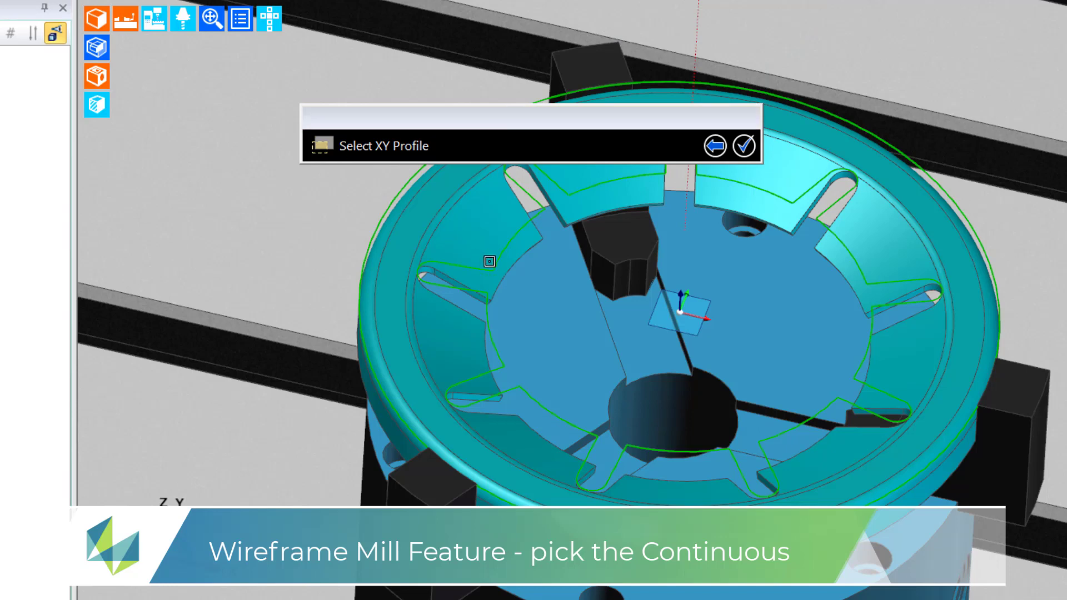
click(496, 266)
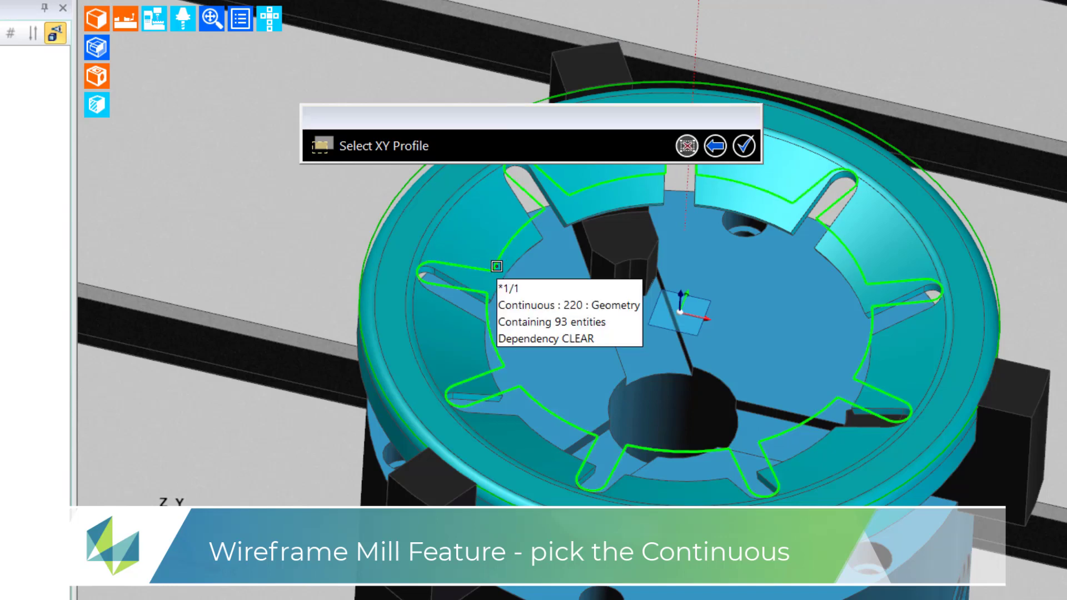
right_click(317, 241)
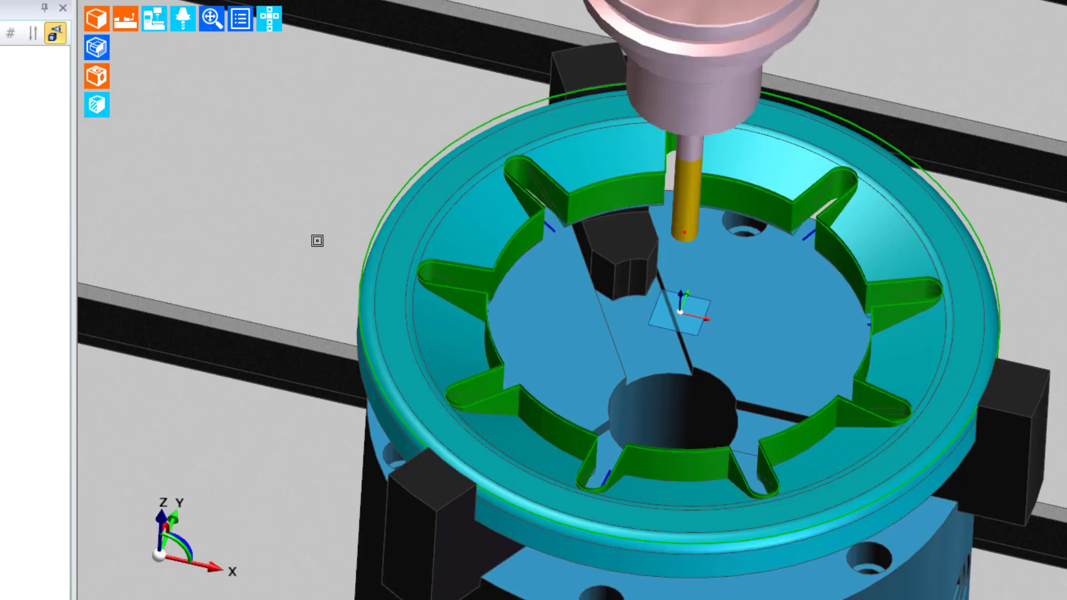
Examine the new 2D pocket feature's walls around the slotted inner opening from several angles
middle_drag(371, 188, 475, 212)
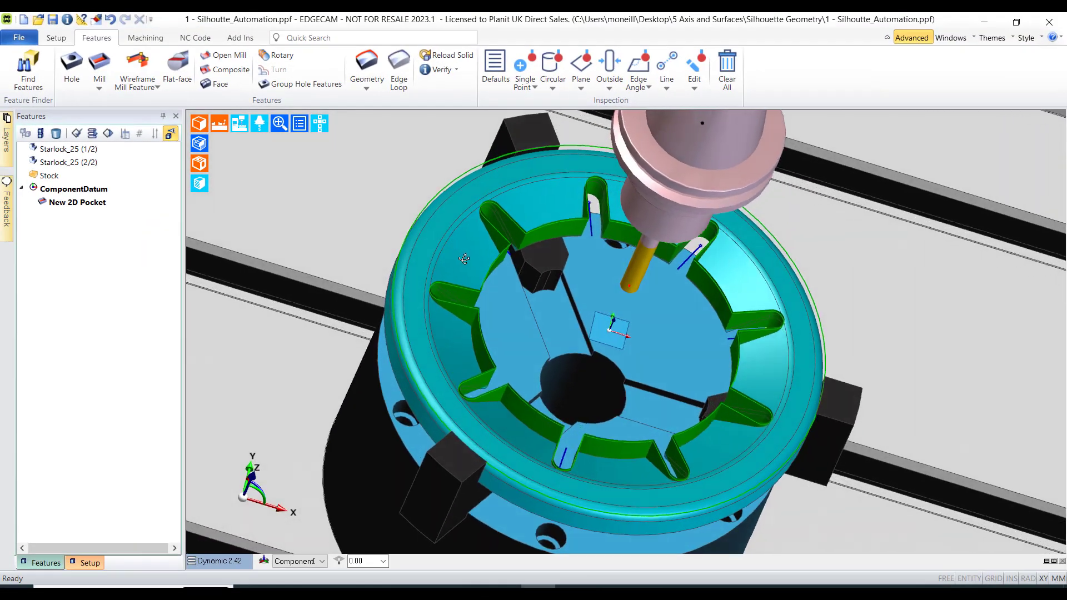
middle_drag(464, 259, 545, 268)
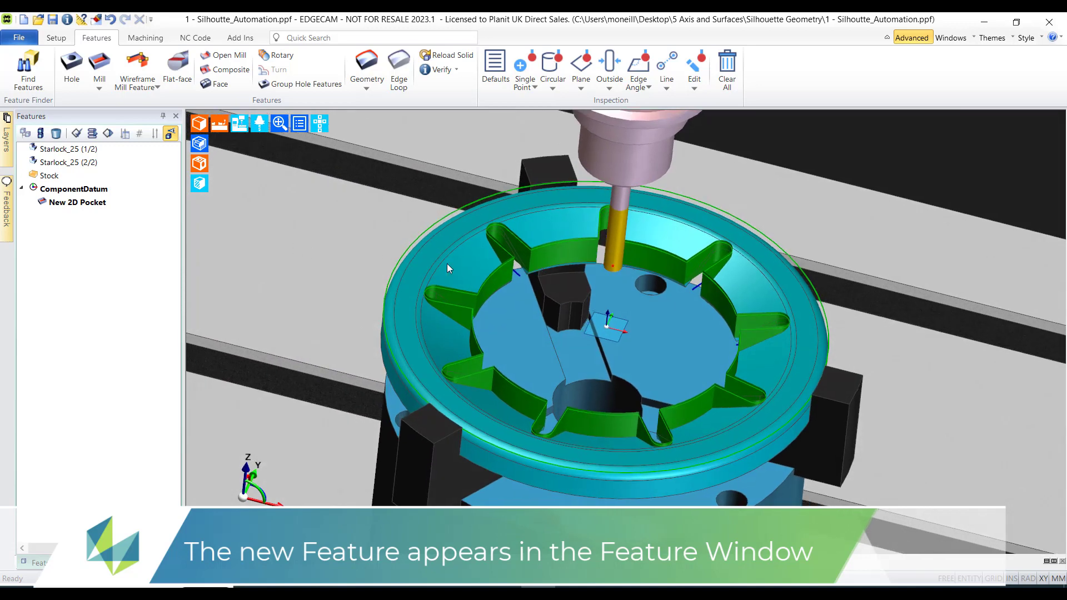
click(714, 250)
middle_drag(712, 251, 679, 279)
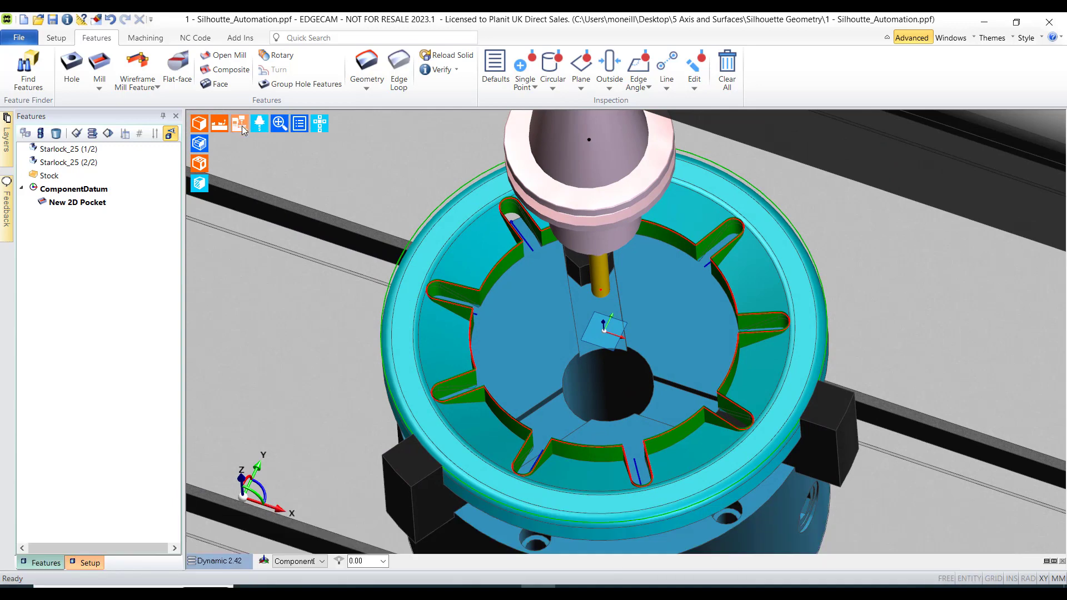
click(259, 141)
scroll(546, 305, up, 4)
middle_drag(495, 266, 500, 287)
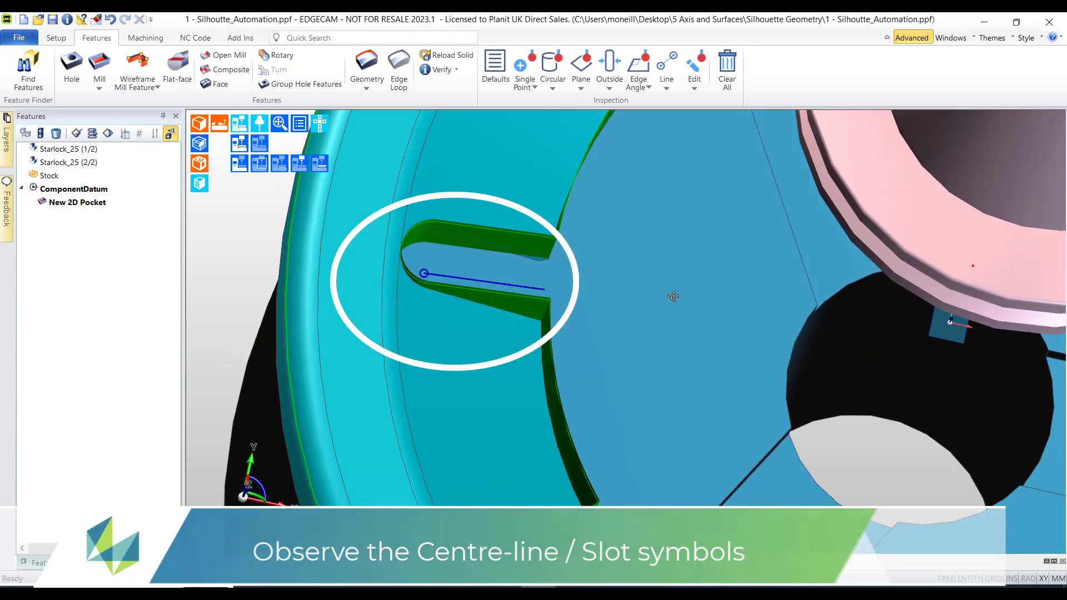
middle_drag(670, 303, 671, 261)
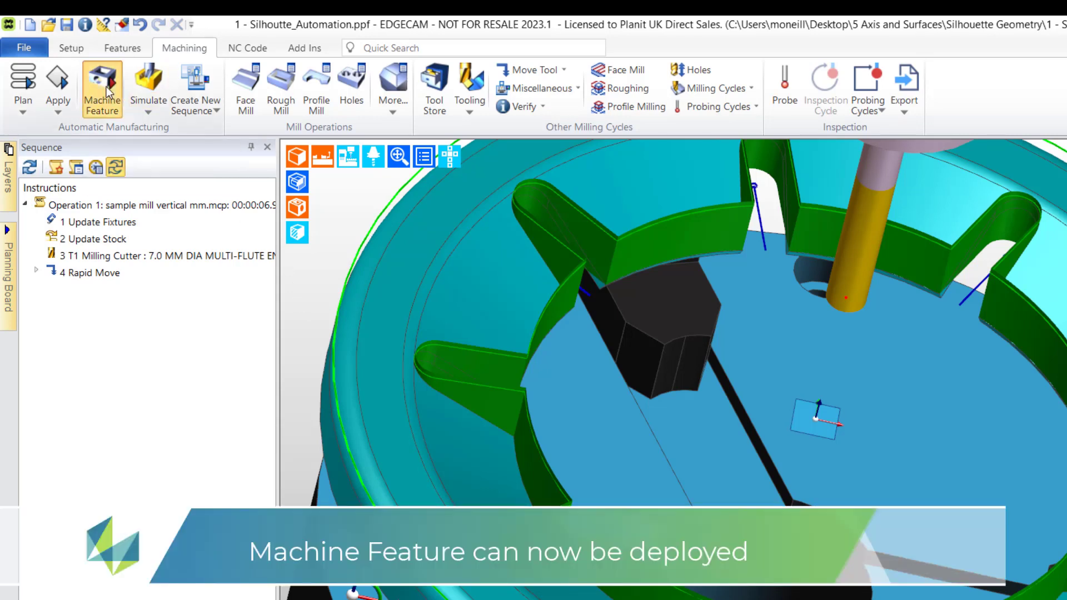
Machine the new 2D pocket feature automatically as Finishing, using the current tool and the Default strategy set
click(103, 89)
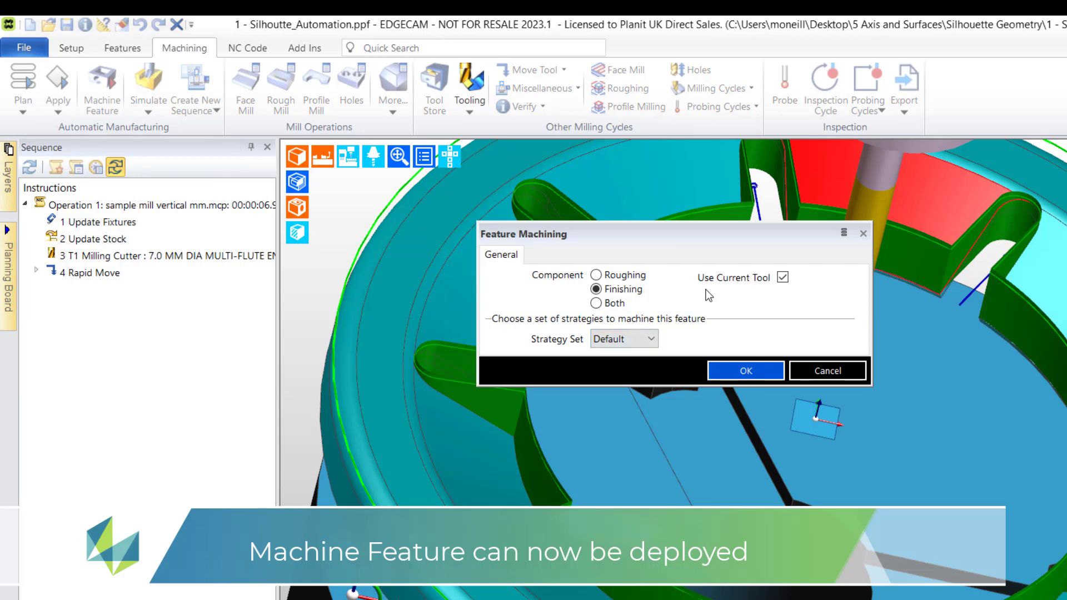
click(746, 371)
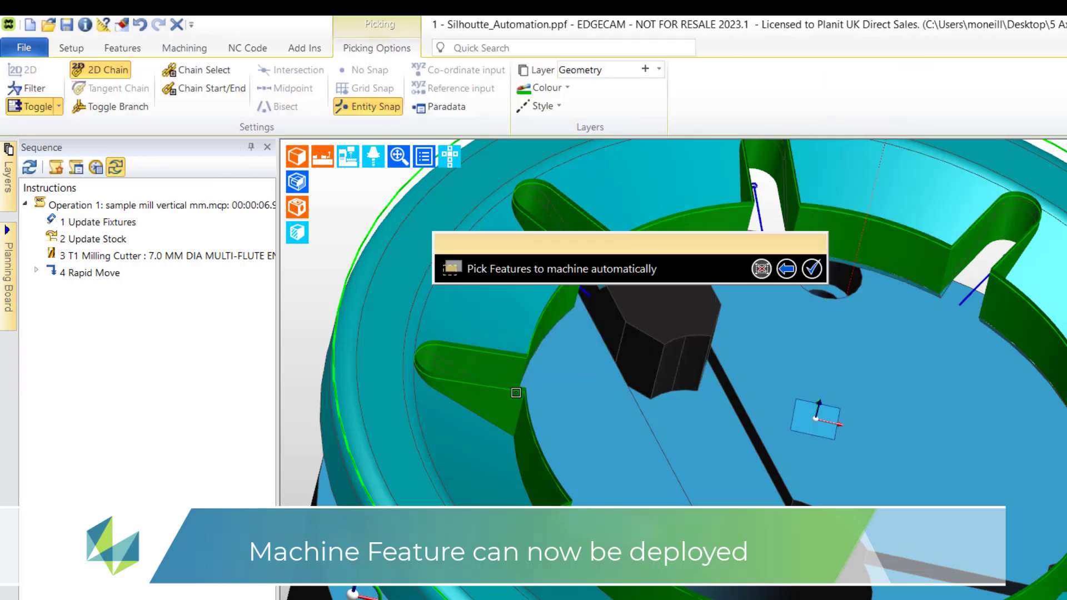
click(502, 373)
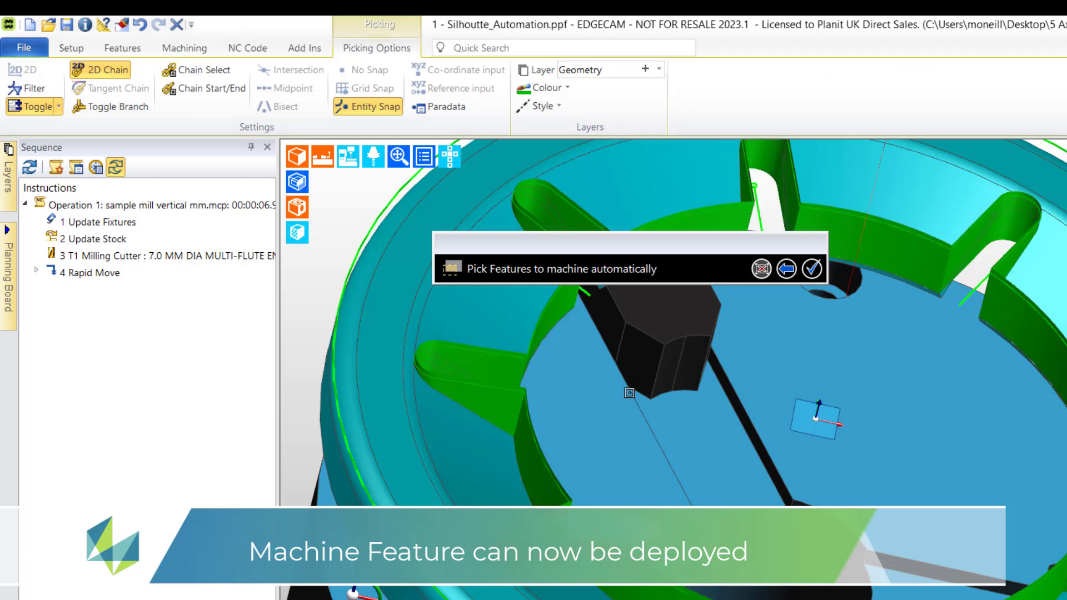
right_click(630, 393)
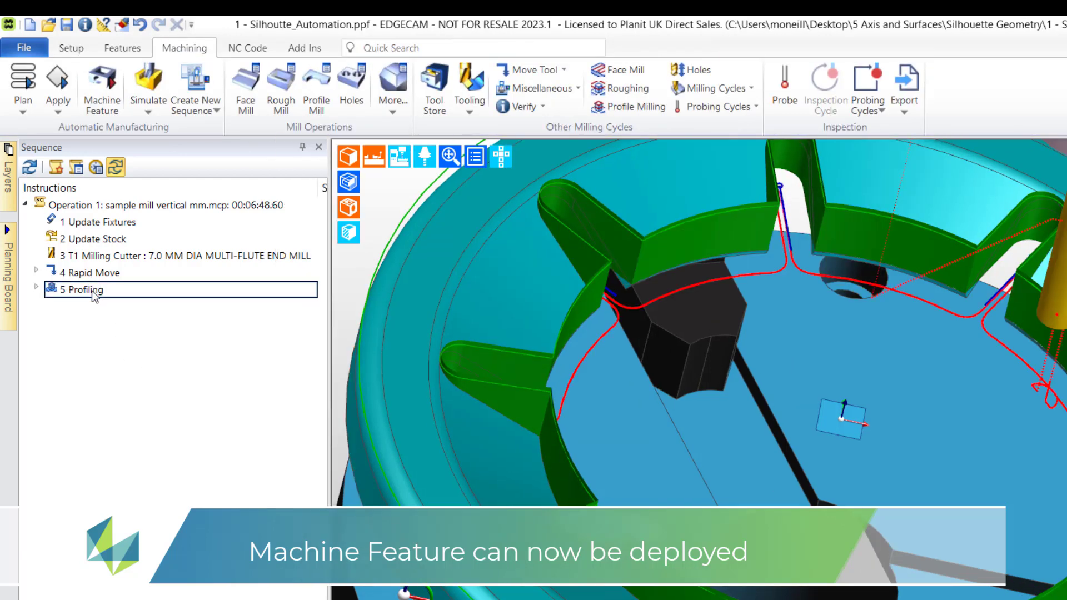
Review the Profiling operation and view its cut on the part in the machine simulator
right_click(92, 290)
click(110, 318)
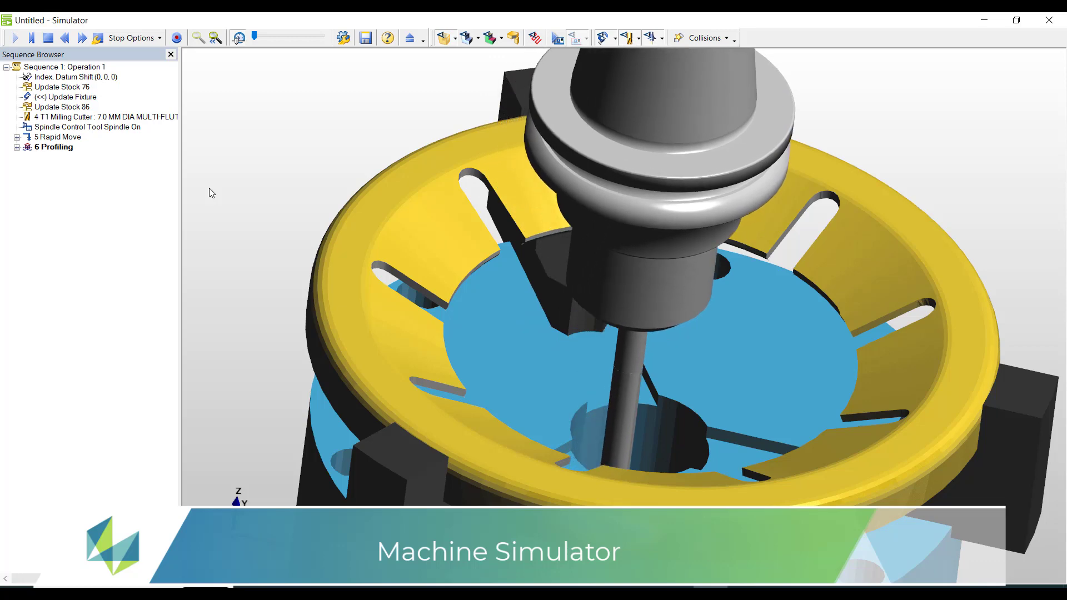
scroll(664, 355, up, 3)
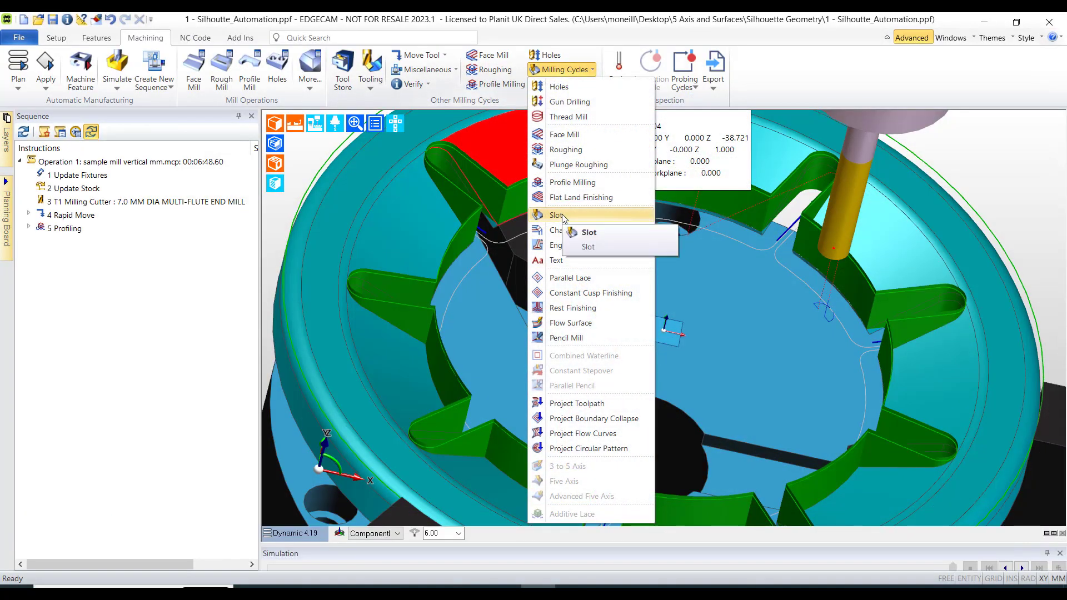
Add a Slot Milling cycle with the Solid strategy, clearance 5, level 0 and depth -2 to the 2D pocket feature, accepting the default start points
click(563, 217)
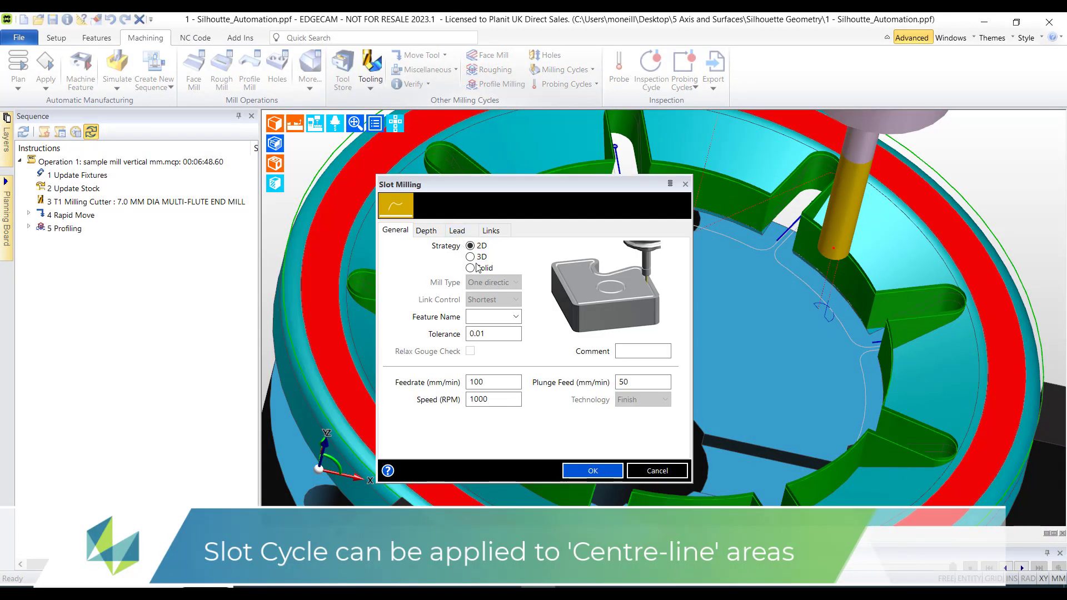
click(481, 270)
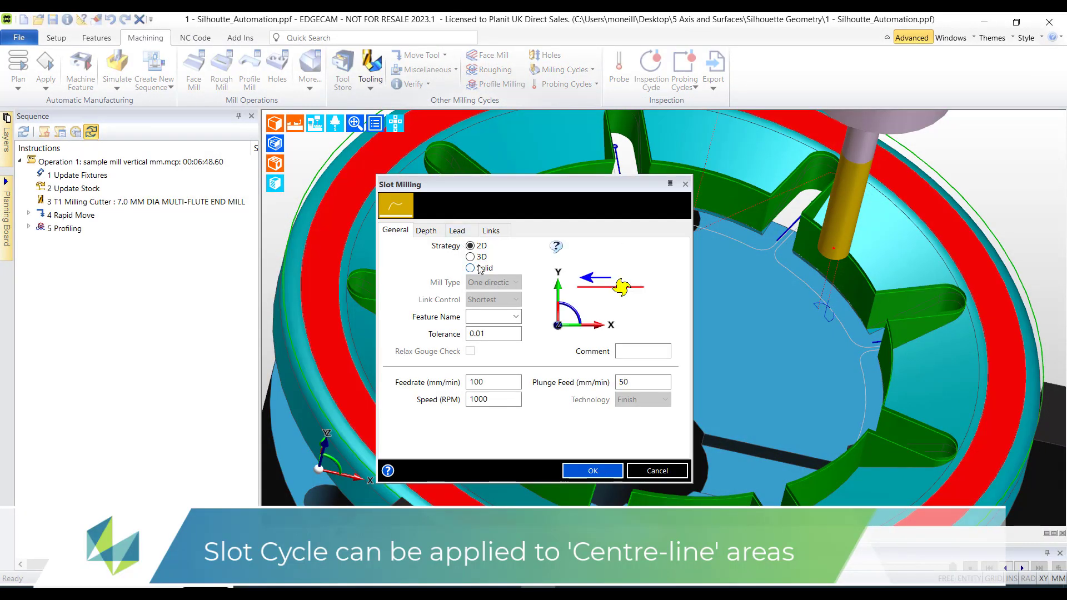
click(427, 232)
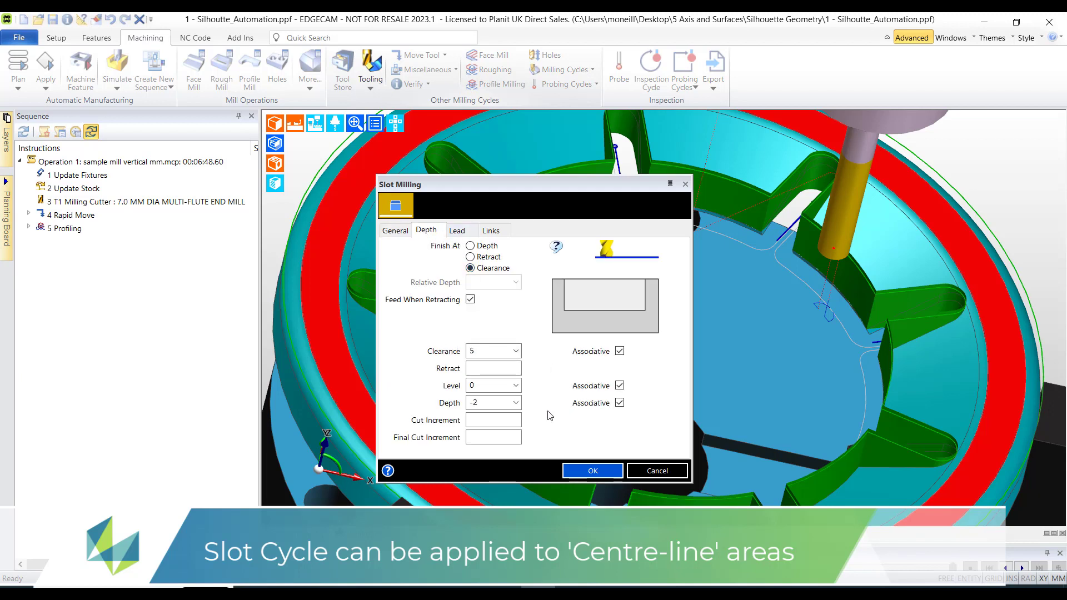
click(457, 230)
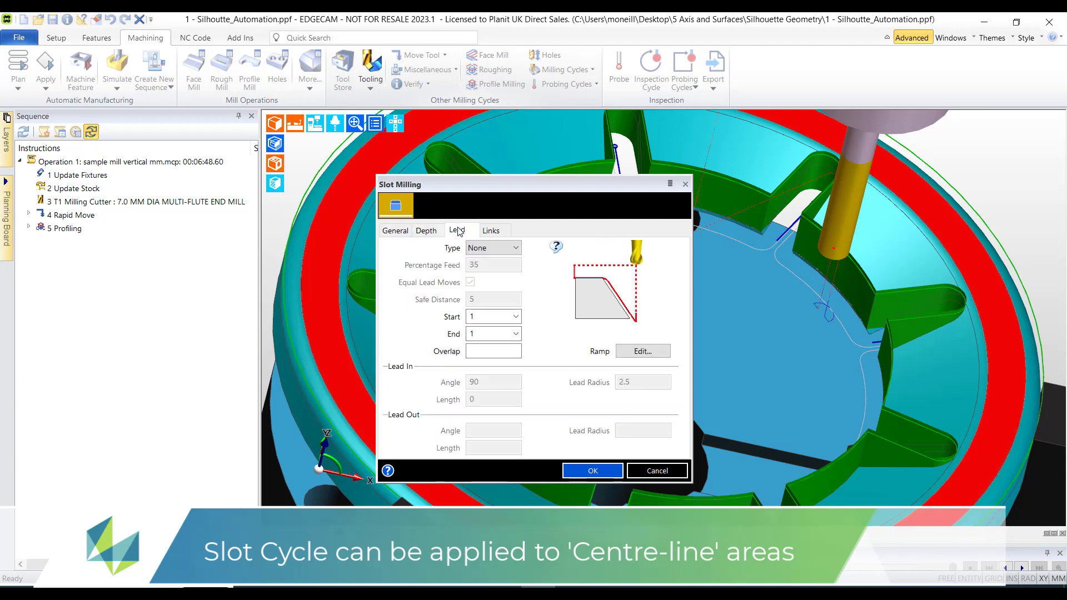
click(588, 473)
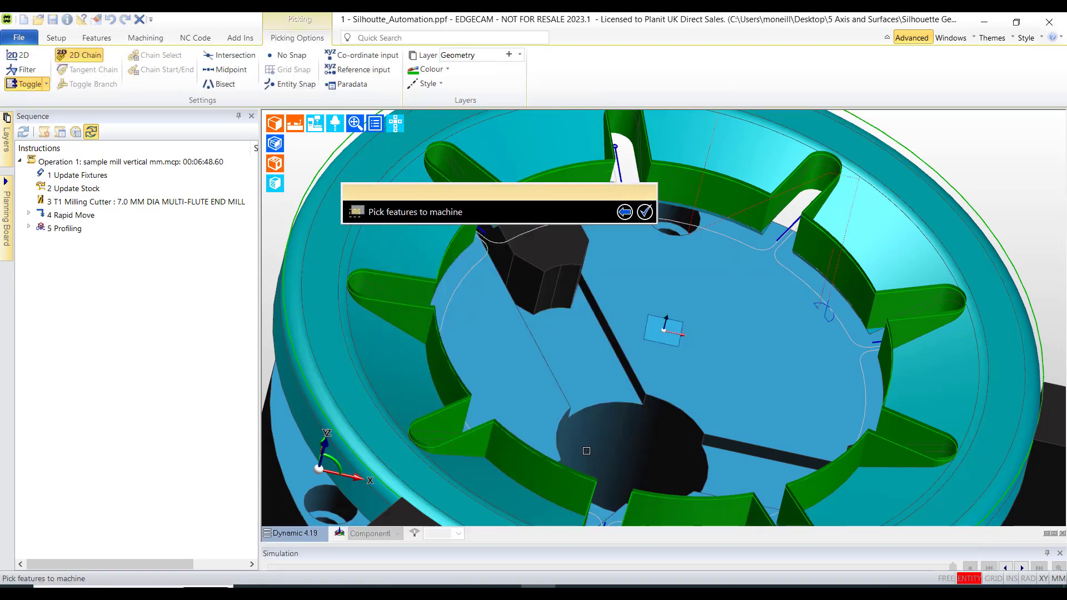
click(414, 292)
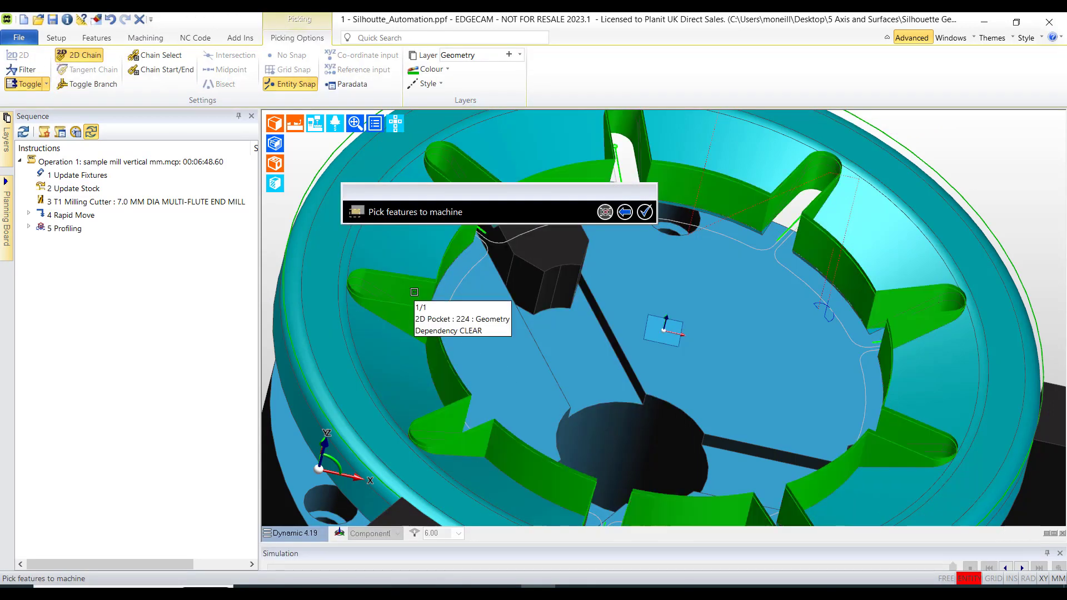
right_click(500, 303)
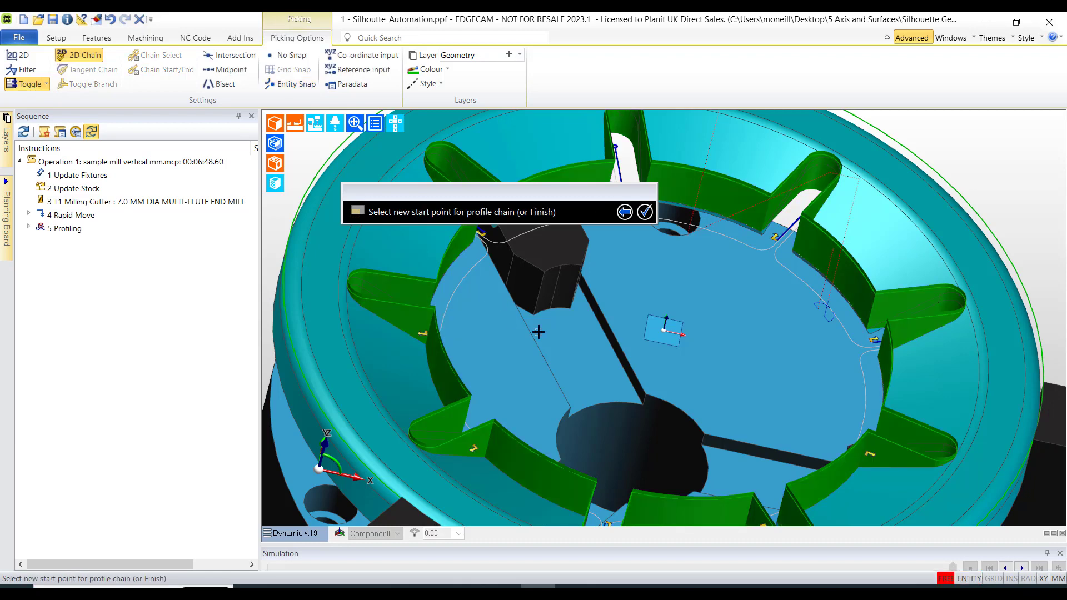
middle_drag(548, 336, 641, 371)
right_click(642, 370)
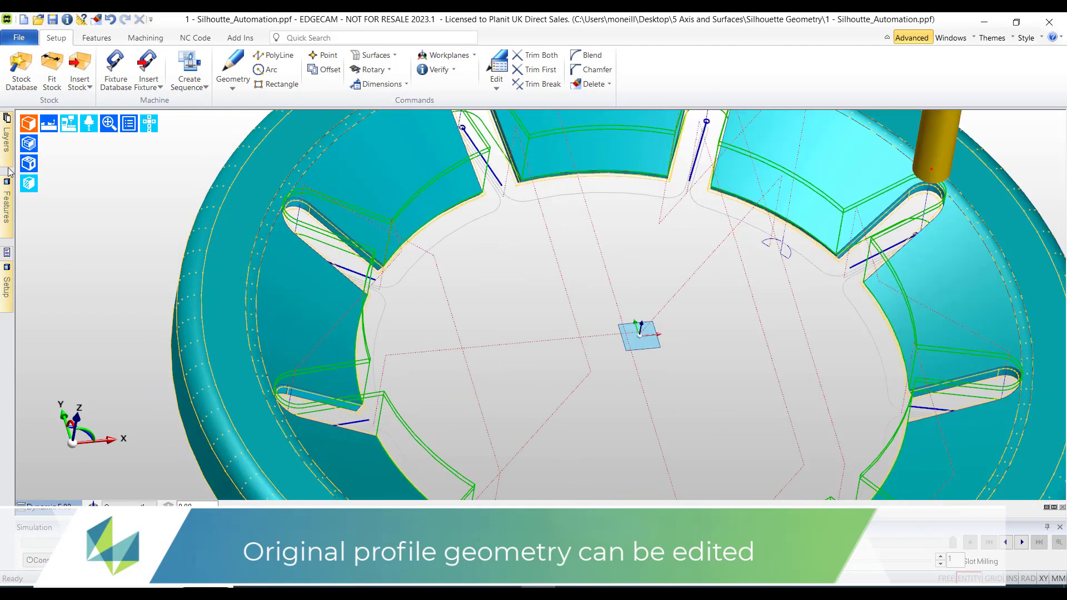
Isolate the Geometry layer so that only the original silhouette profile is displayed
mouse_move(10, 157)
click(56, 191)
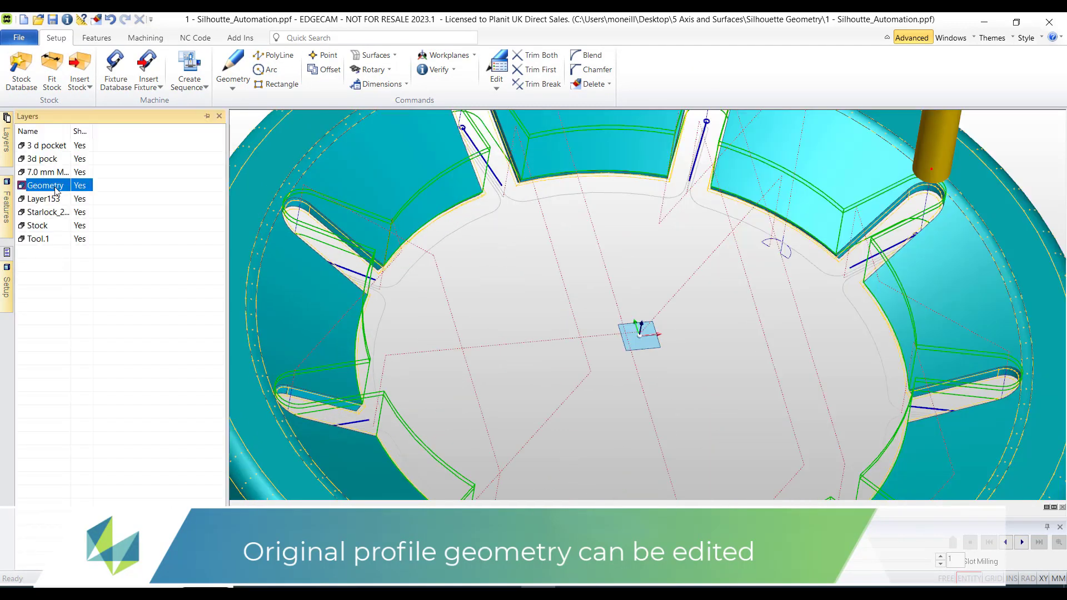
right_click(56, 191)
click(94, 270)
middle_drag(568, 366, 609, 421)
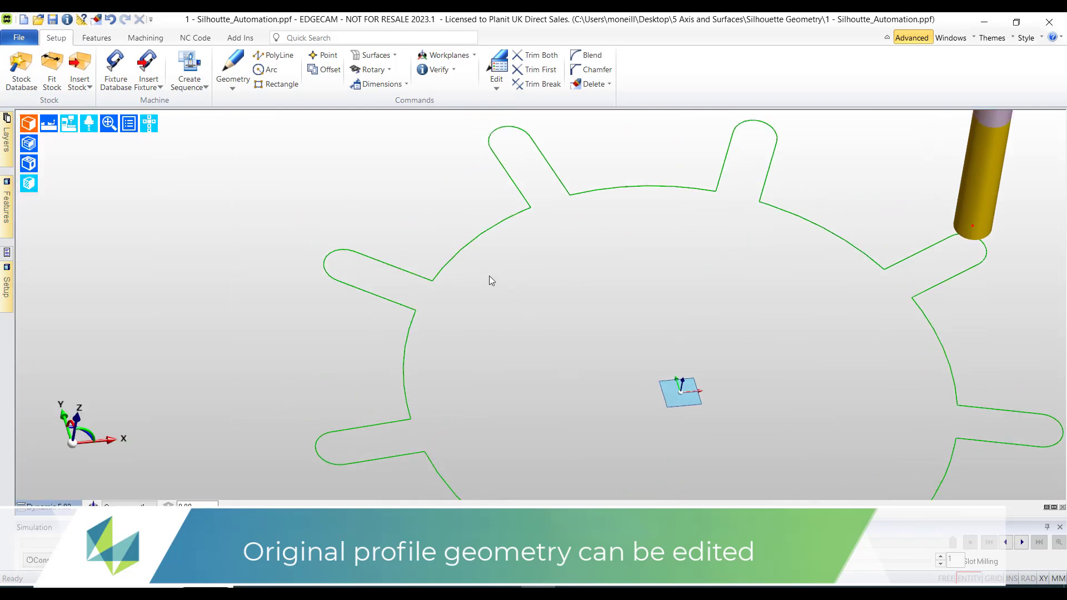
Explode the continuous silhouette profile into separate lines and arcs on the Geometry layer with Solid line style
mouse_move(459, 253)
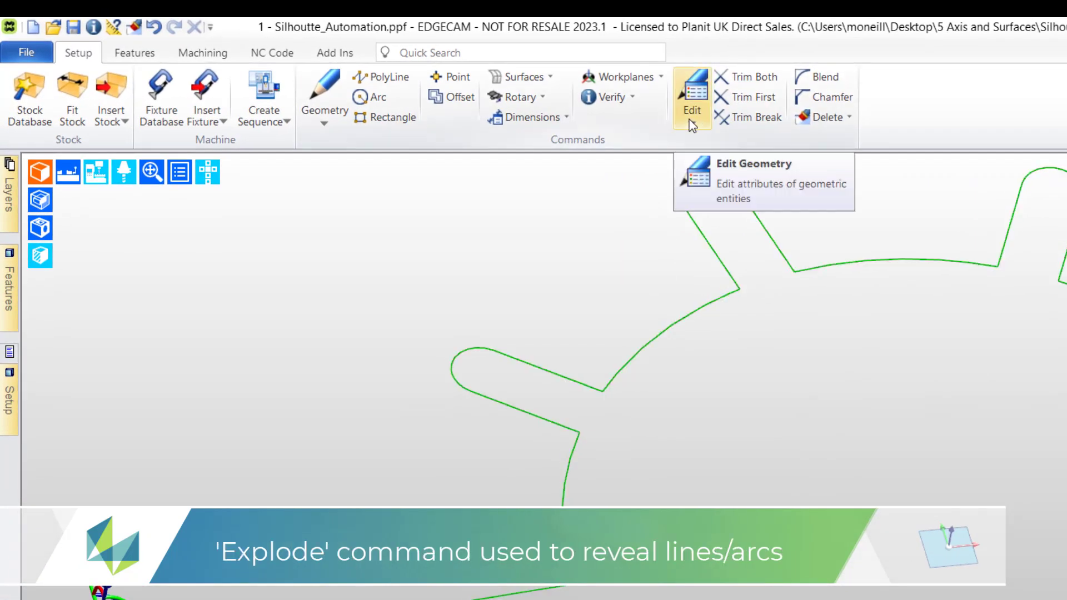
click(692, 118)
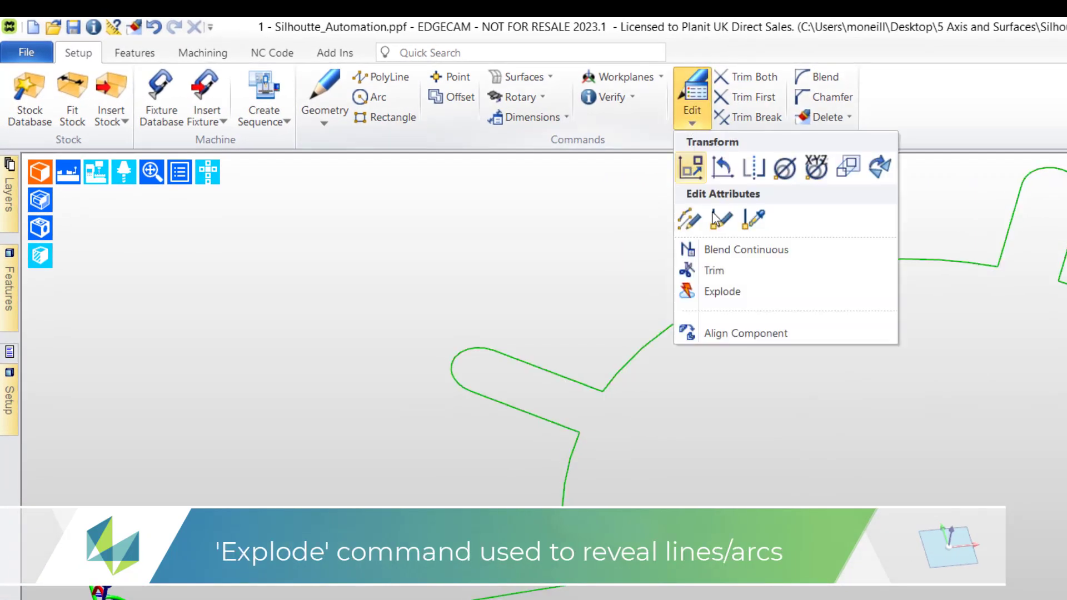
click(710, 291)
key(Return)
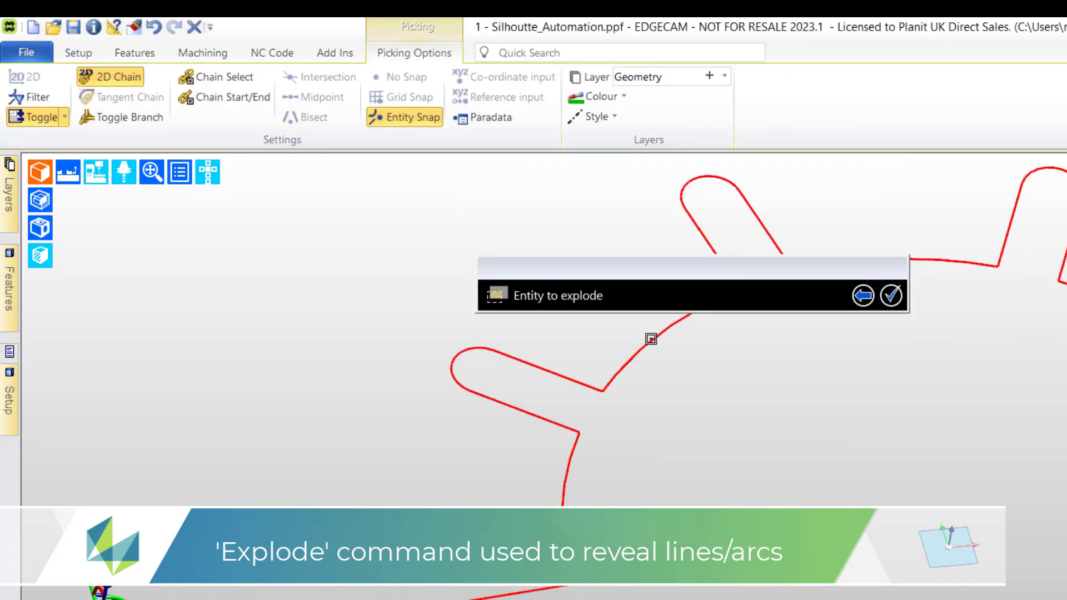
click(651, 339)
right_click(605, 338)
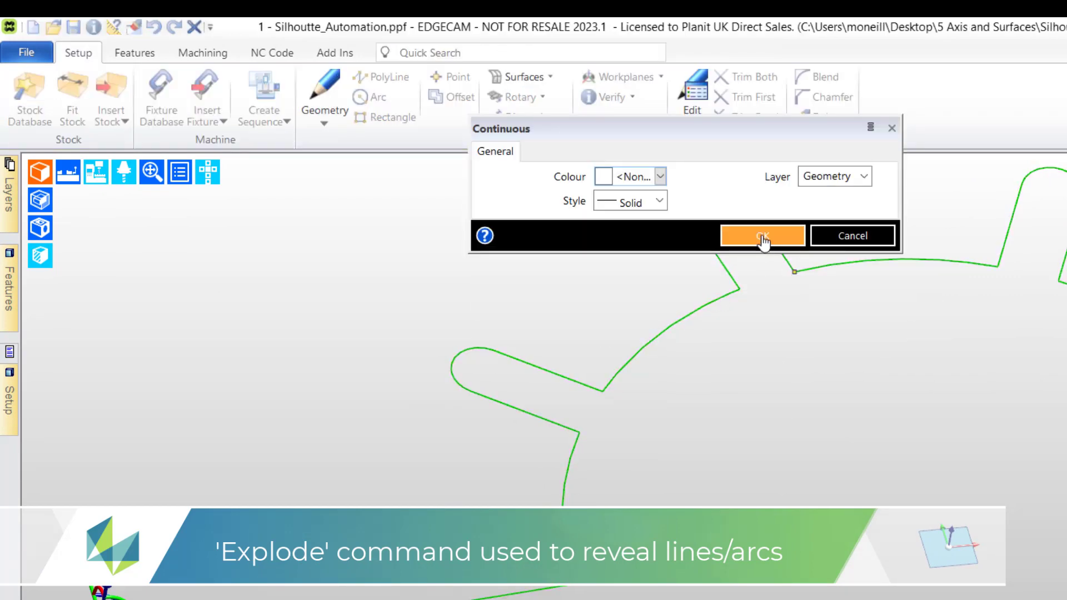
click(764, 237)
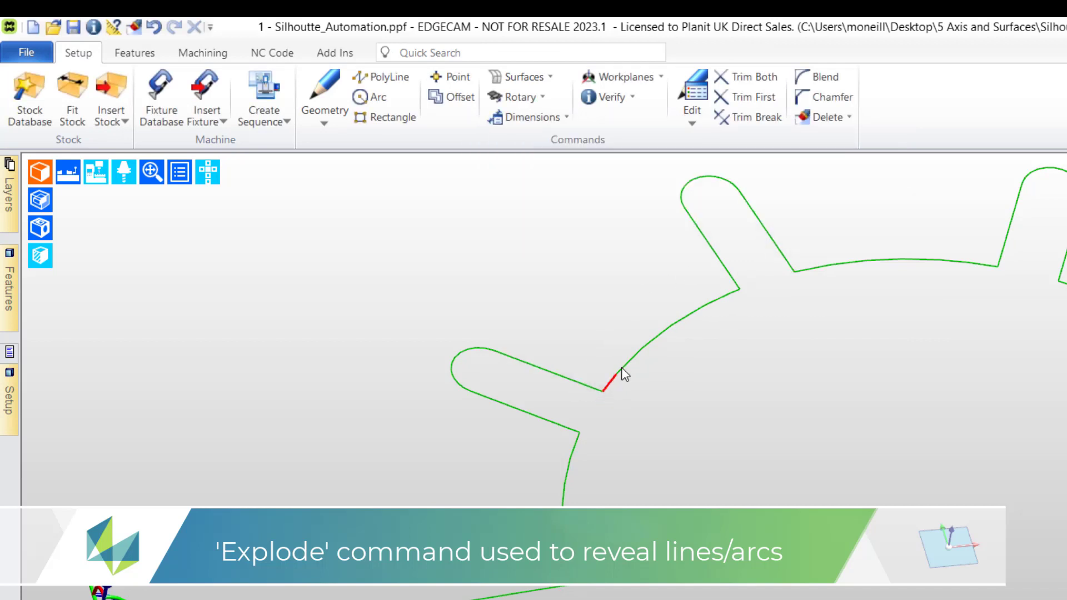
Blend the two sharp corners at the mouth of one slot with radius 2 and Trim enabled
scroll(612, 357, up, 3)
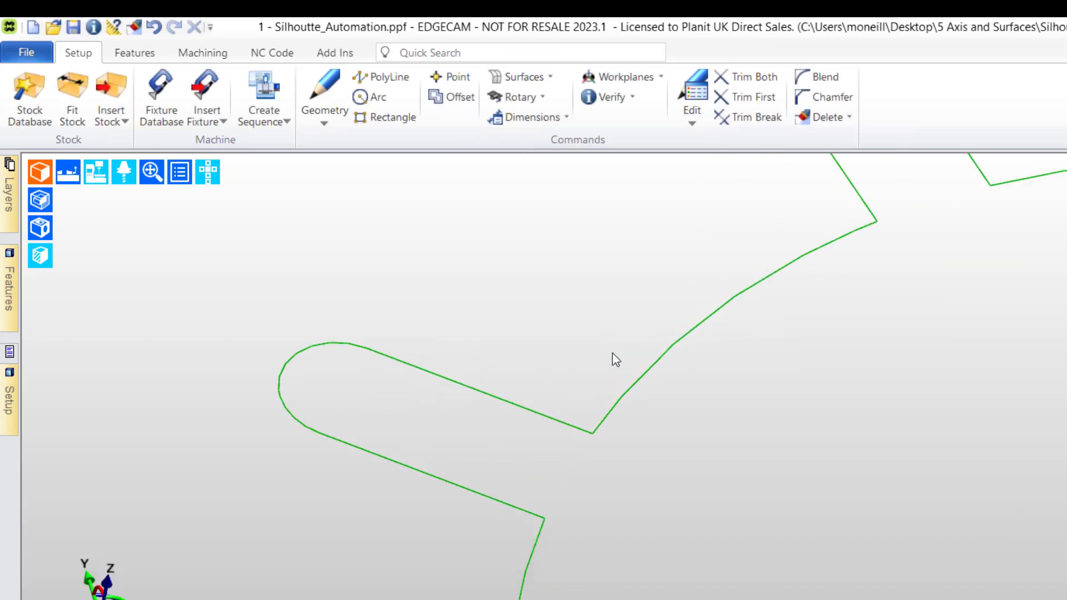
click(820, 76)
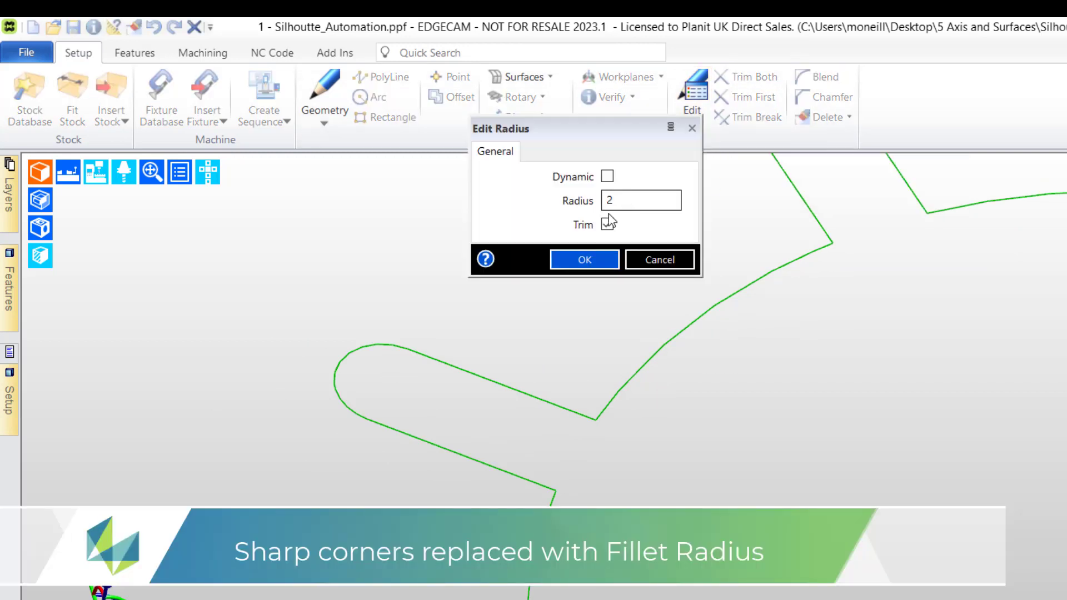
click(584, 259)
click(569, 411)
click(612, 400)
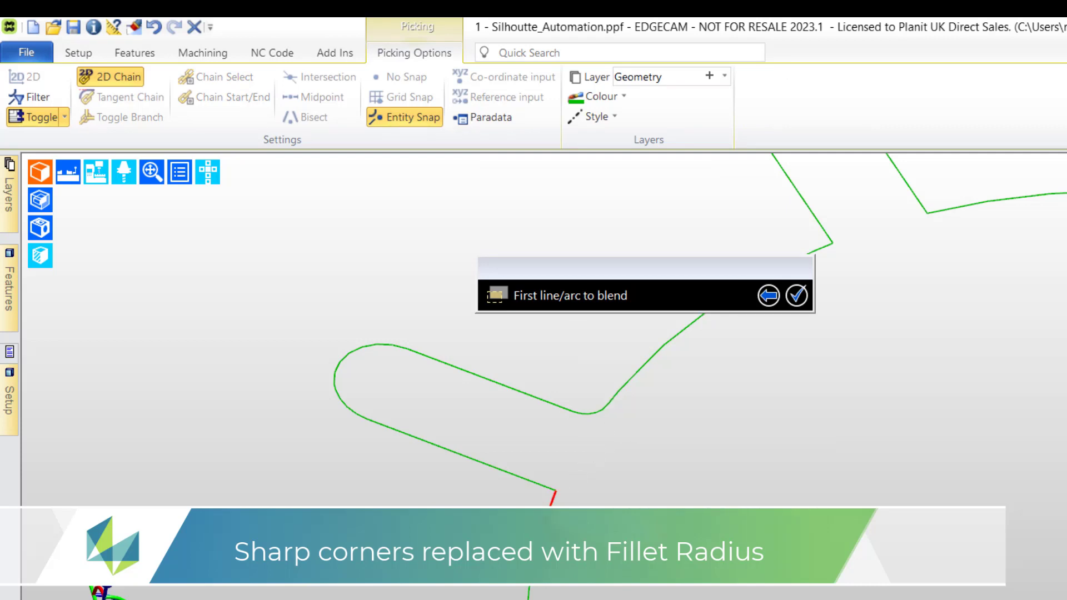
click(553, 496)
click(527, 482)
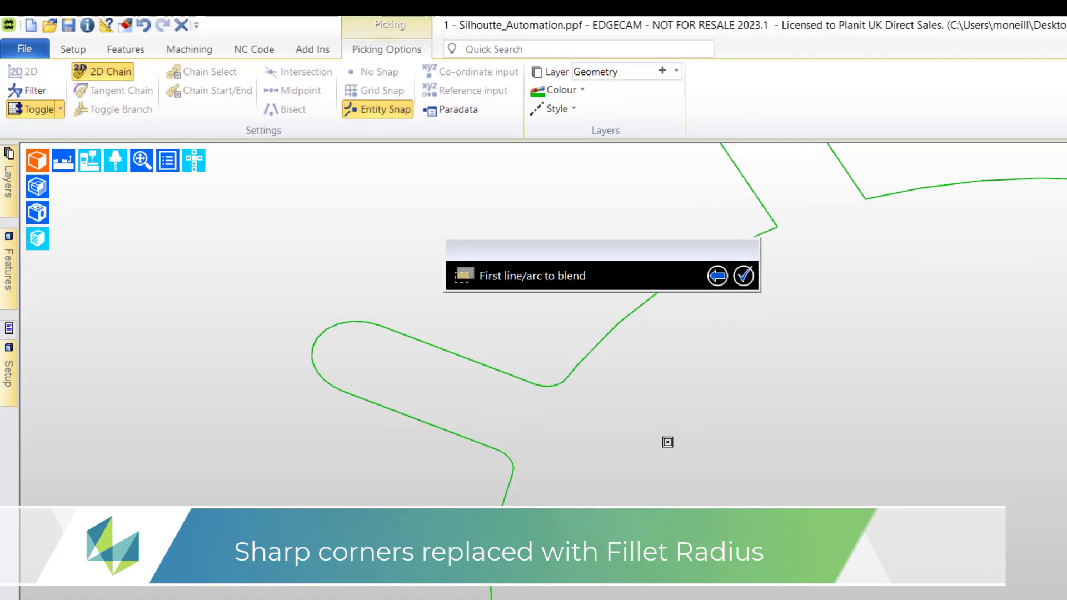
key(Escape)
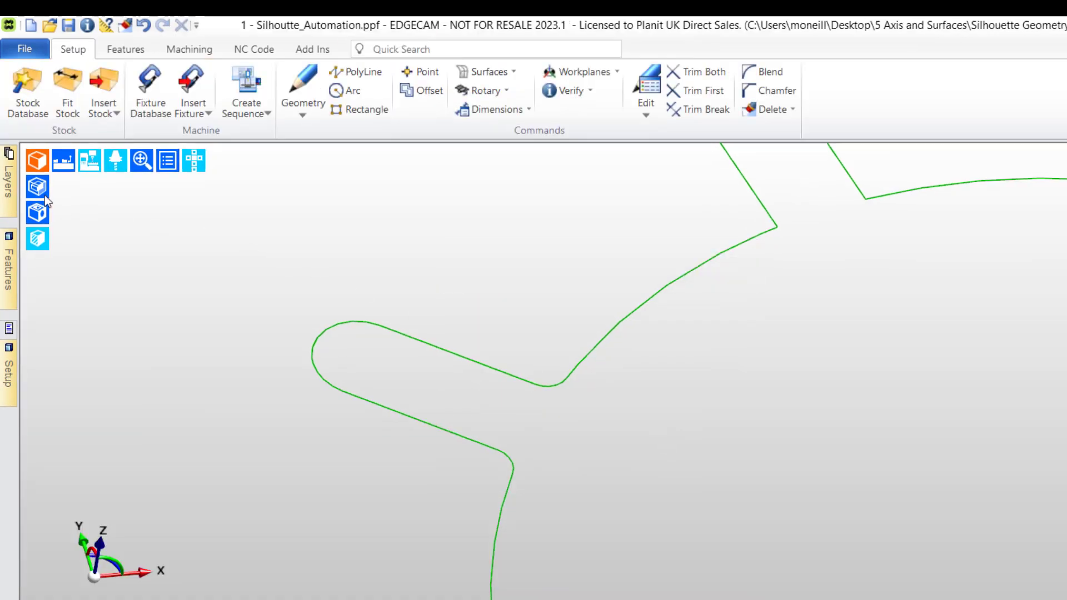
Display the hidden feature layers again and show the 2D pocket feature shaded
click(8, 179)
click(100, 211)
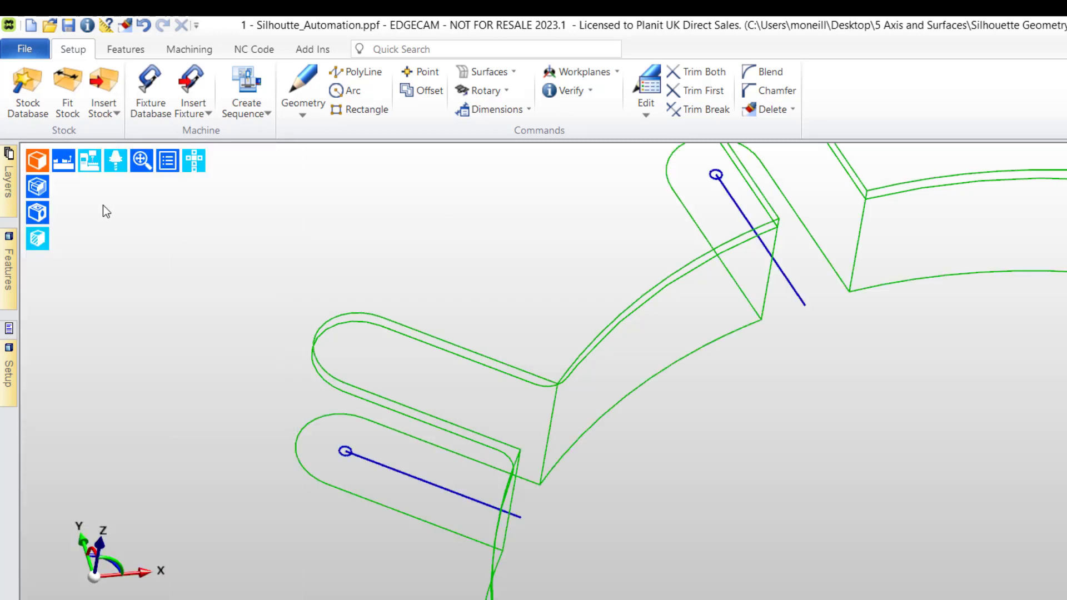
click(38, 213)
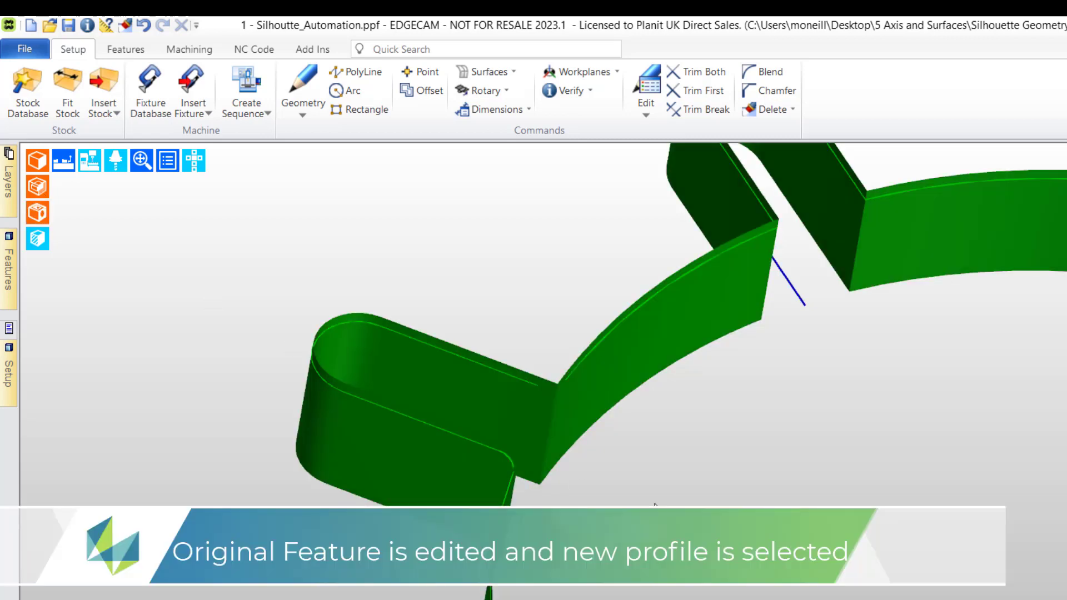
Edit the New 2D Pocket feature with level 1, depth -12 and Through termination, selecting the blended geometry as its XY profile
click(140, 51)
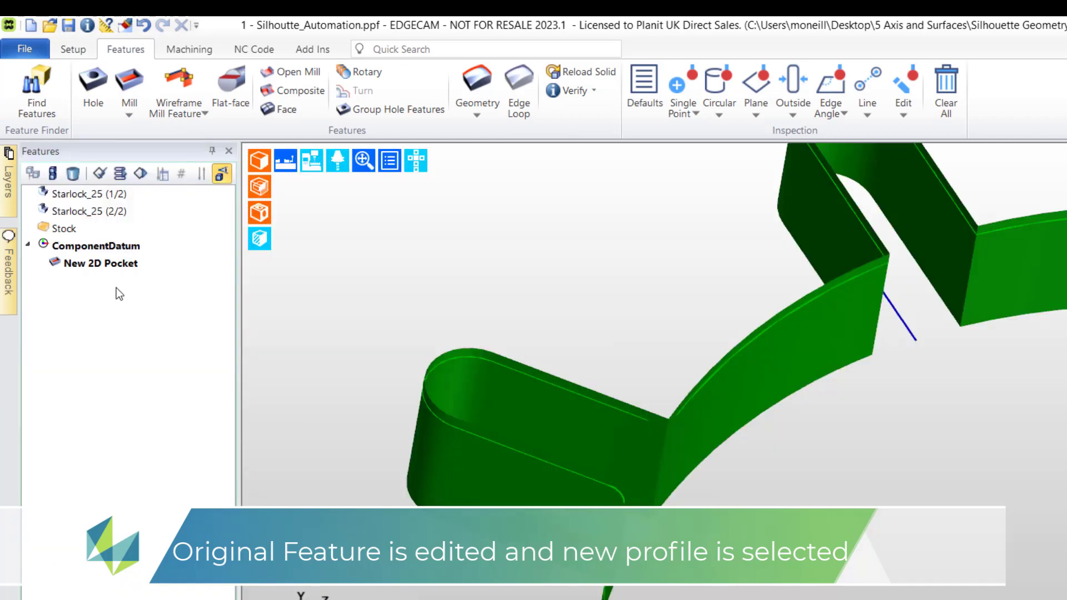
double_click(110, 266)
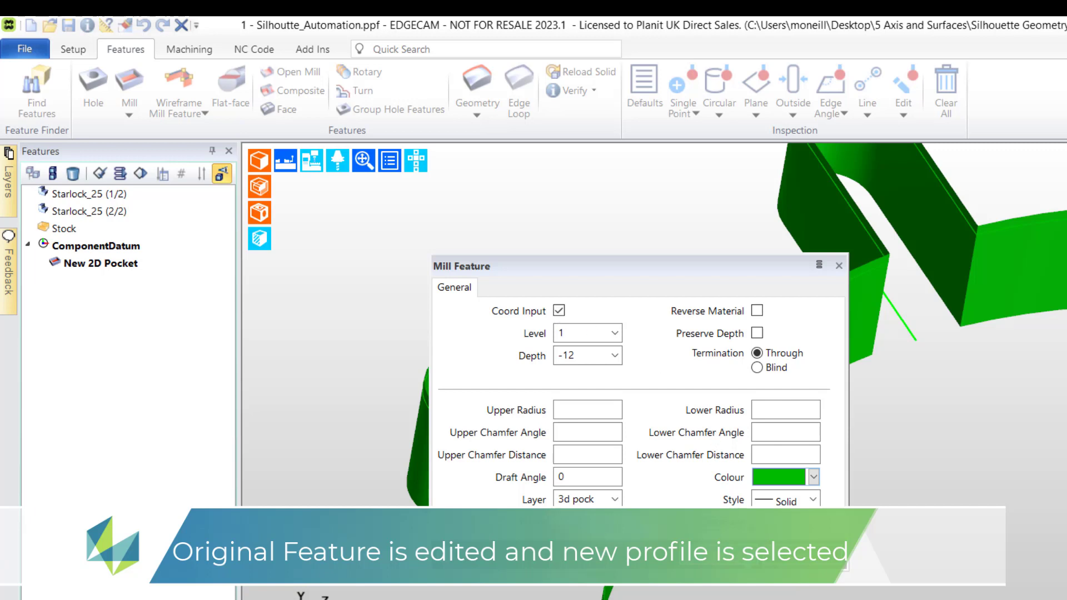
key(Return)
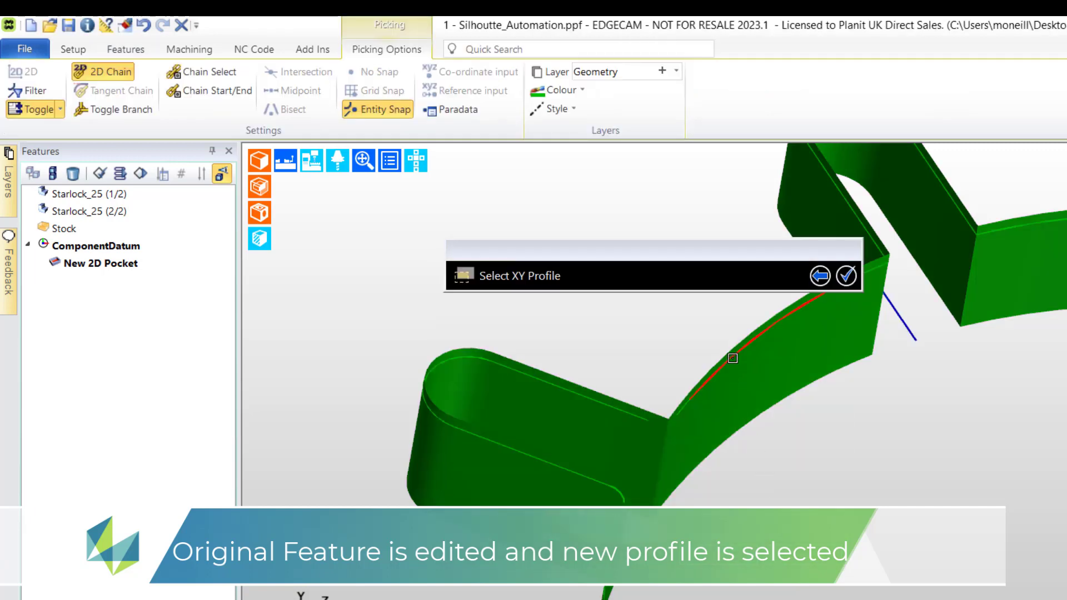
mouse_move(733, 358)
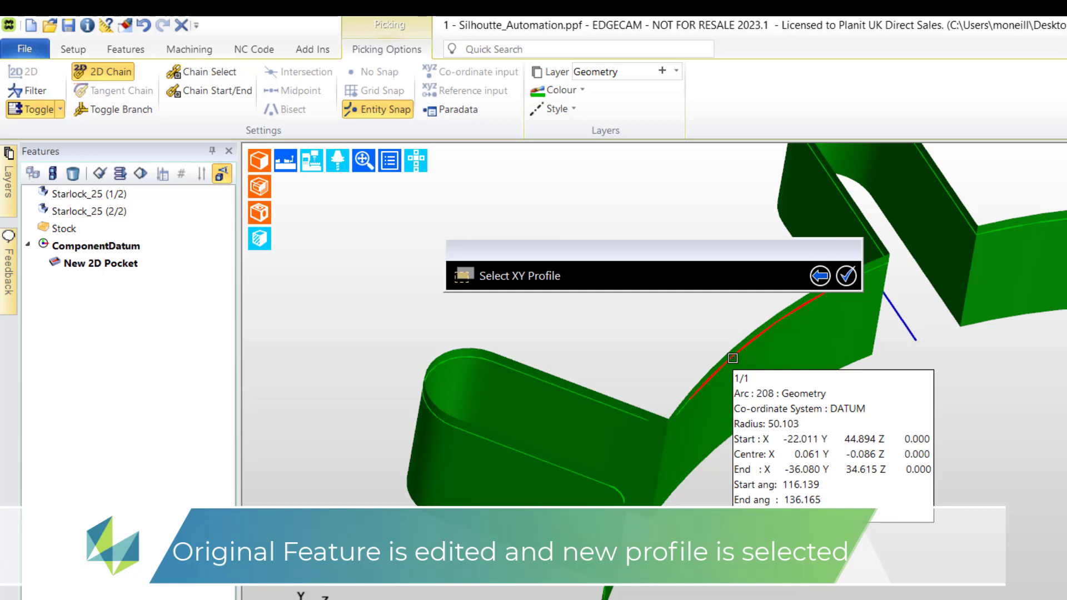
click(732, 359)
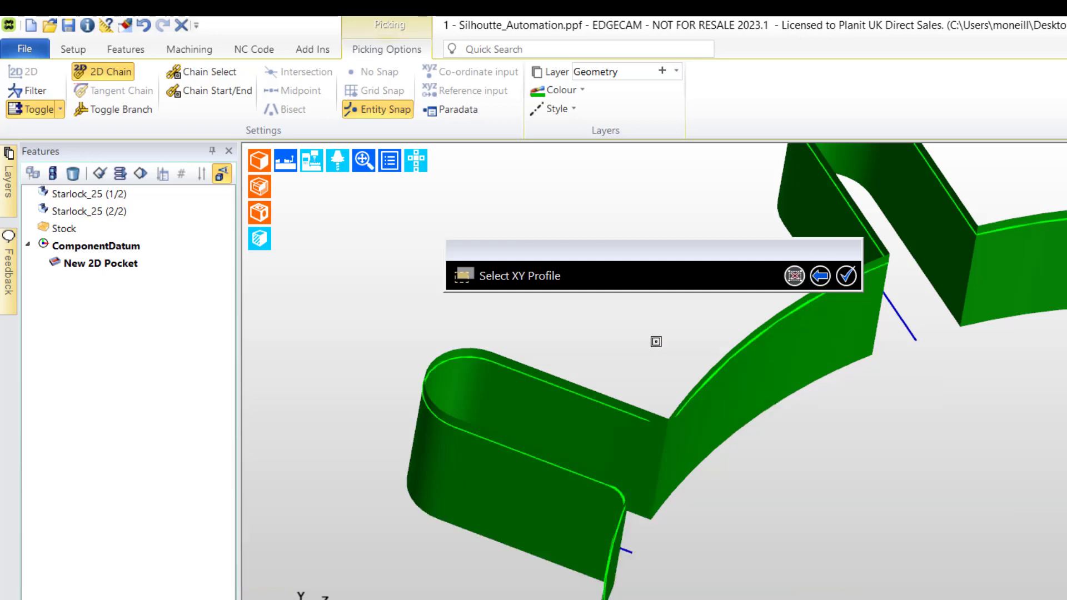
key(Return)
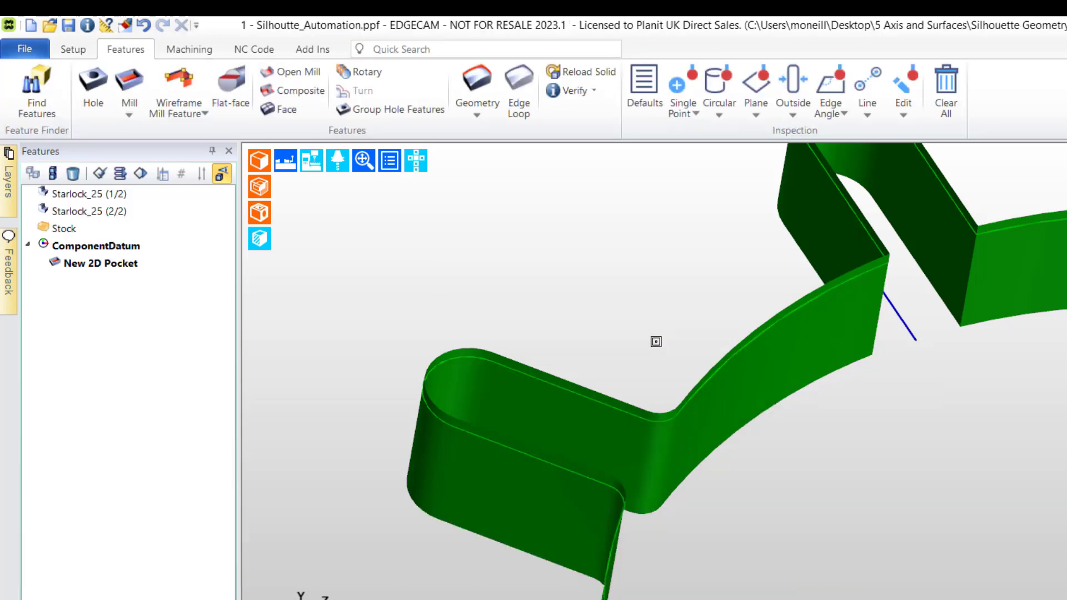
scroll(659, 348, up, 3)
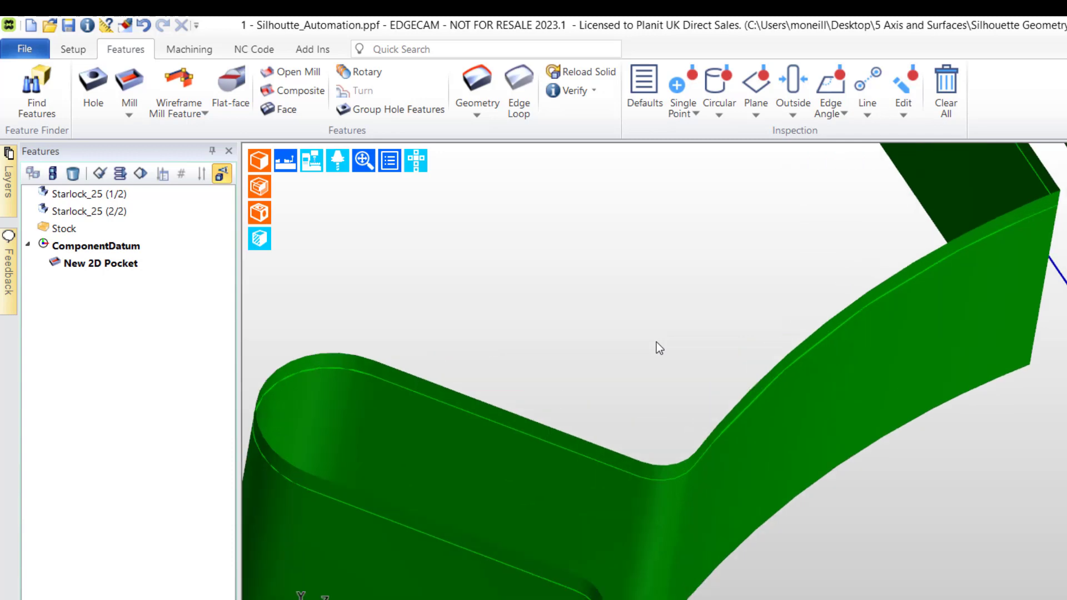
scroll(656, 342, down, 3)
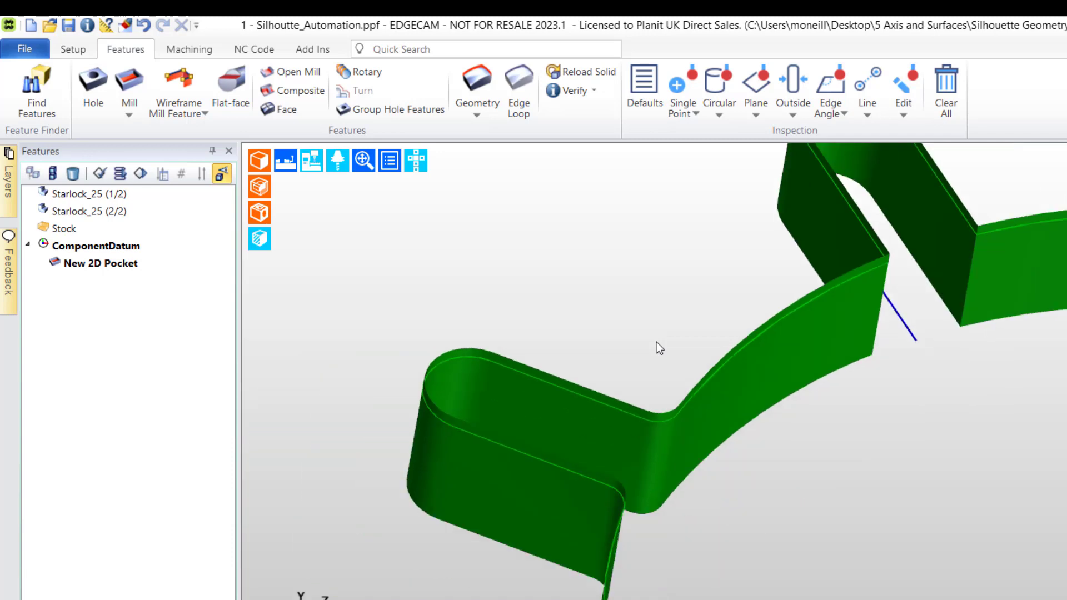